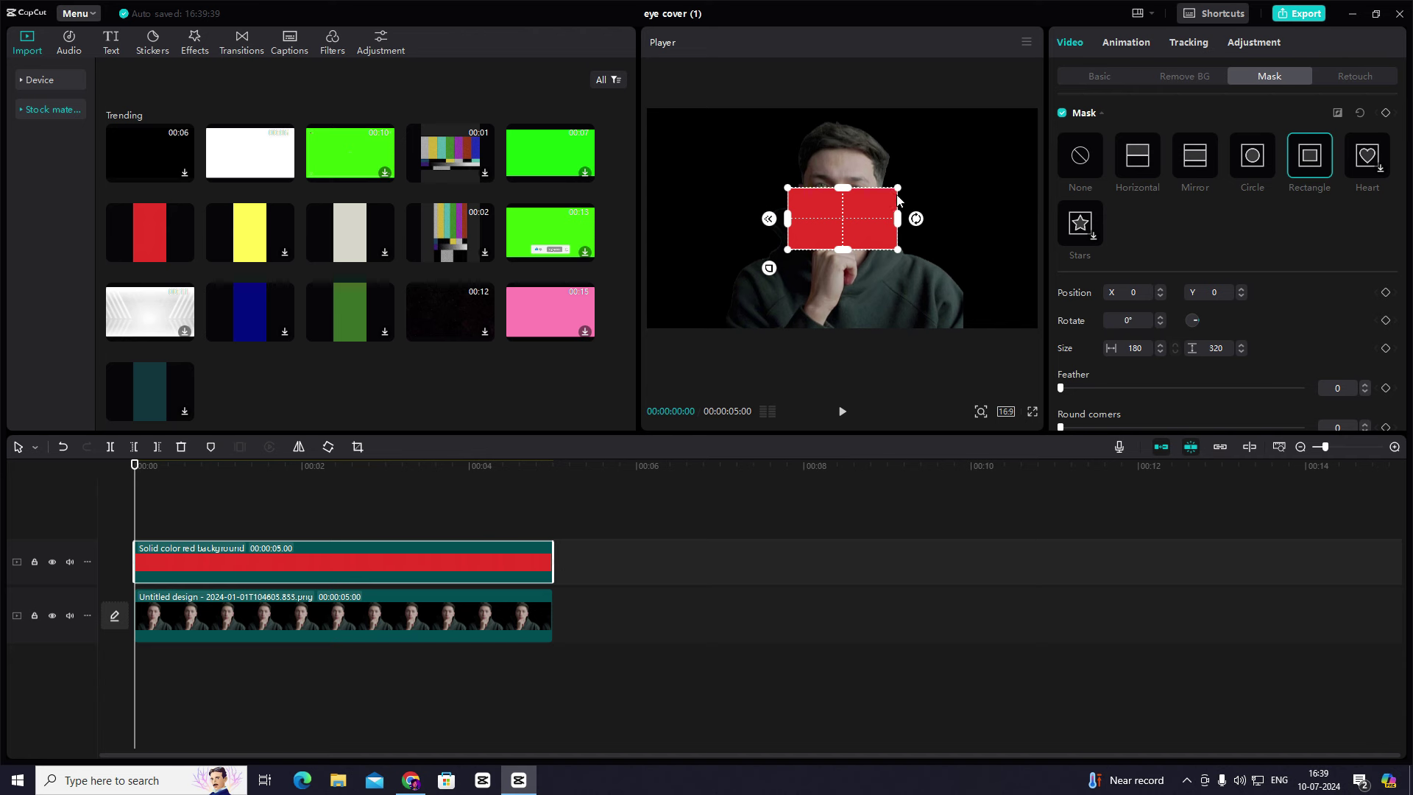
- Fit the masked red rectangle over the man's eyes, lowering its exposure to about -5 and adjusting its contrast
{"action": "mouse_move", "coordinate": [845, 187]}
{"action": "left_mouse_down"}
{"action": "mouse_move", "coordinate": [845, 206]}
{"action": "mouse_move", "coordinate": [893, 219]}
{"action": "mouse_move", "coordinate": [861, 209]}
{"action": "mouse_move", "coordinate": [850, 187]}
{"action": "left_mouse_up"}
{"action": "left_click", "coordinate": [1253, 43]}
{"action": "scroll", "coordinate": [1226, 184], "scroll_direction": "down", "scroll_amount": 1}
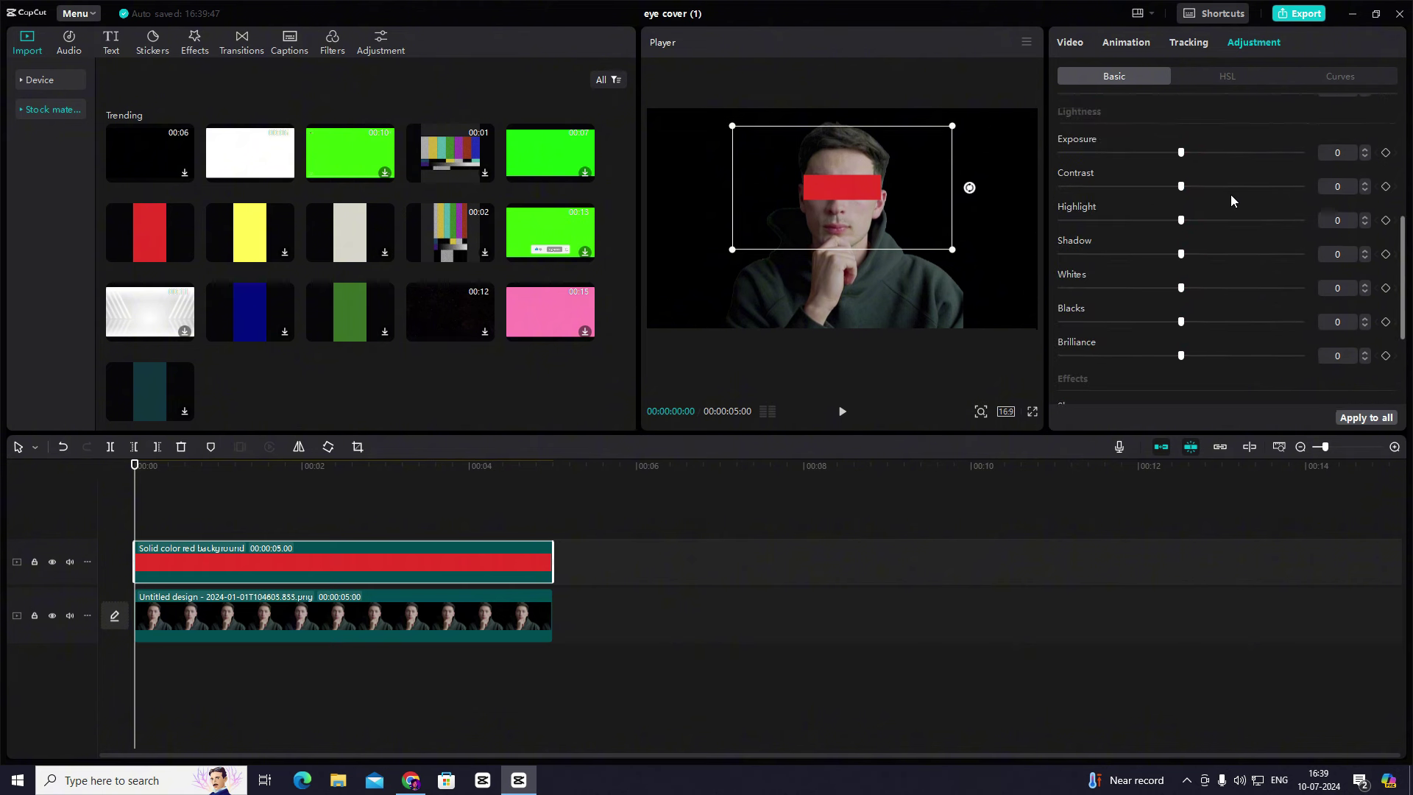
{"action": "left_click", "coordinate": [1225, 137]}
{"action": "left_click_drag", "start_coordinate": [1208, 150], "coordinate": [1169, 158]}
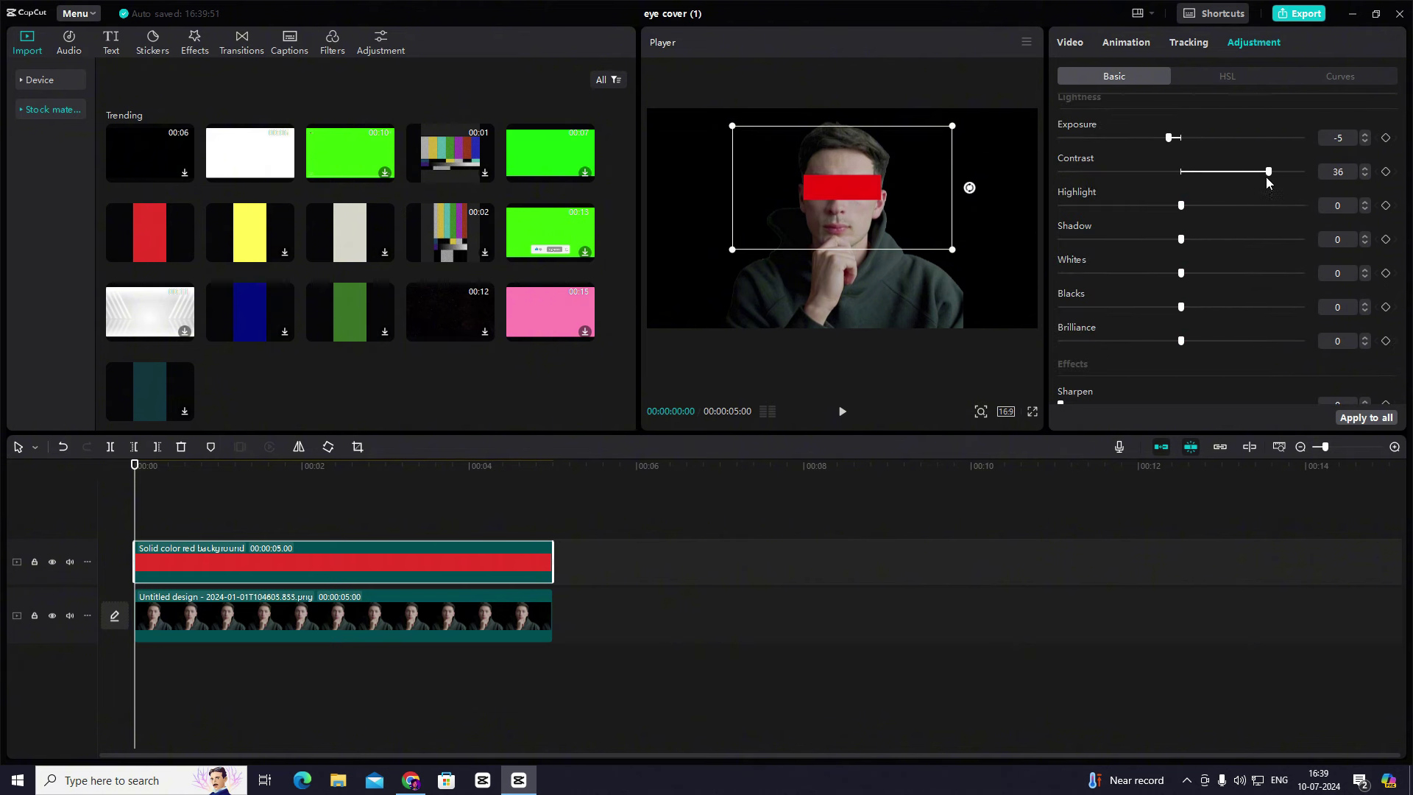
{"action": "left_click", "coordinate": [987, 190]}
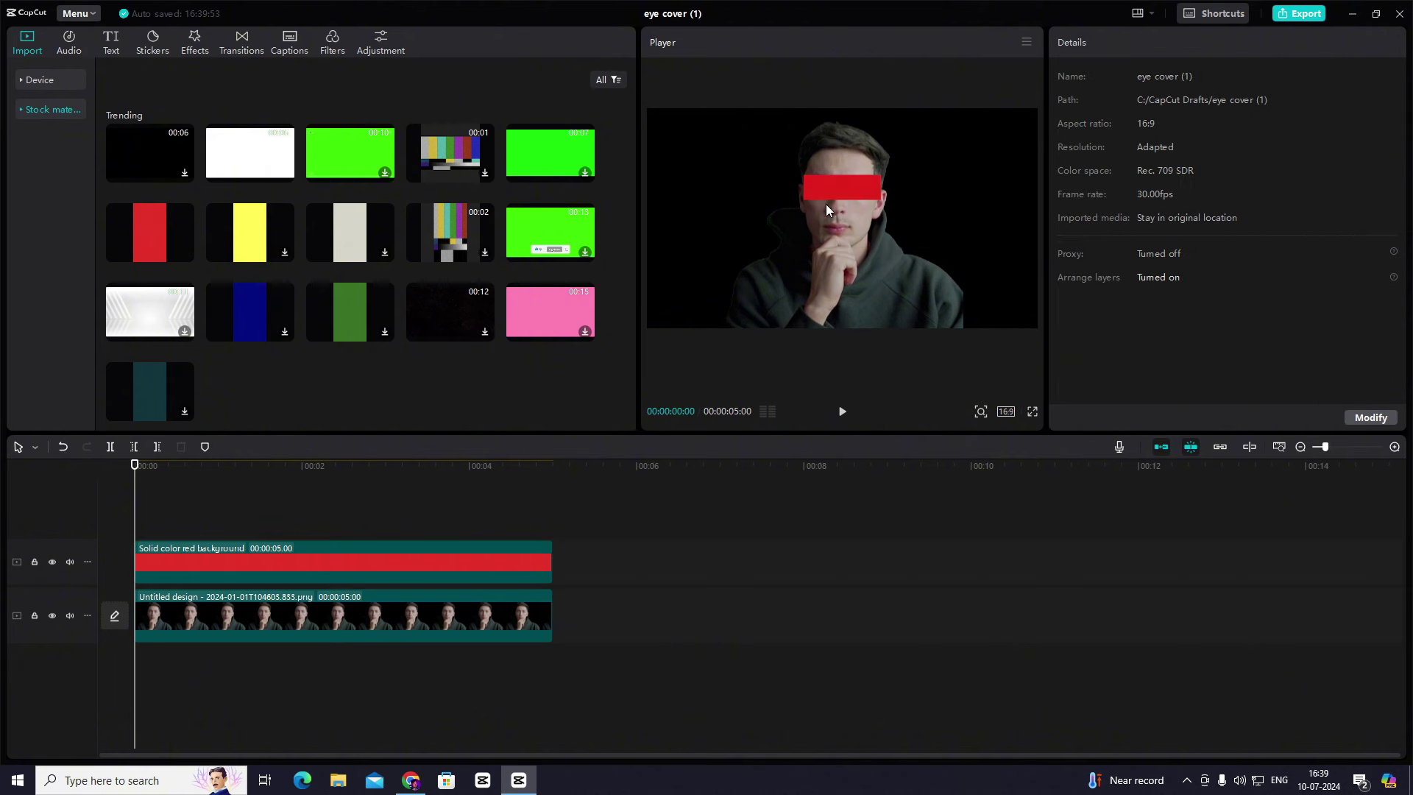
{"action": "left_click_drag", "start_coordinate": [873, 196], "coordinate": [874, 196]}
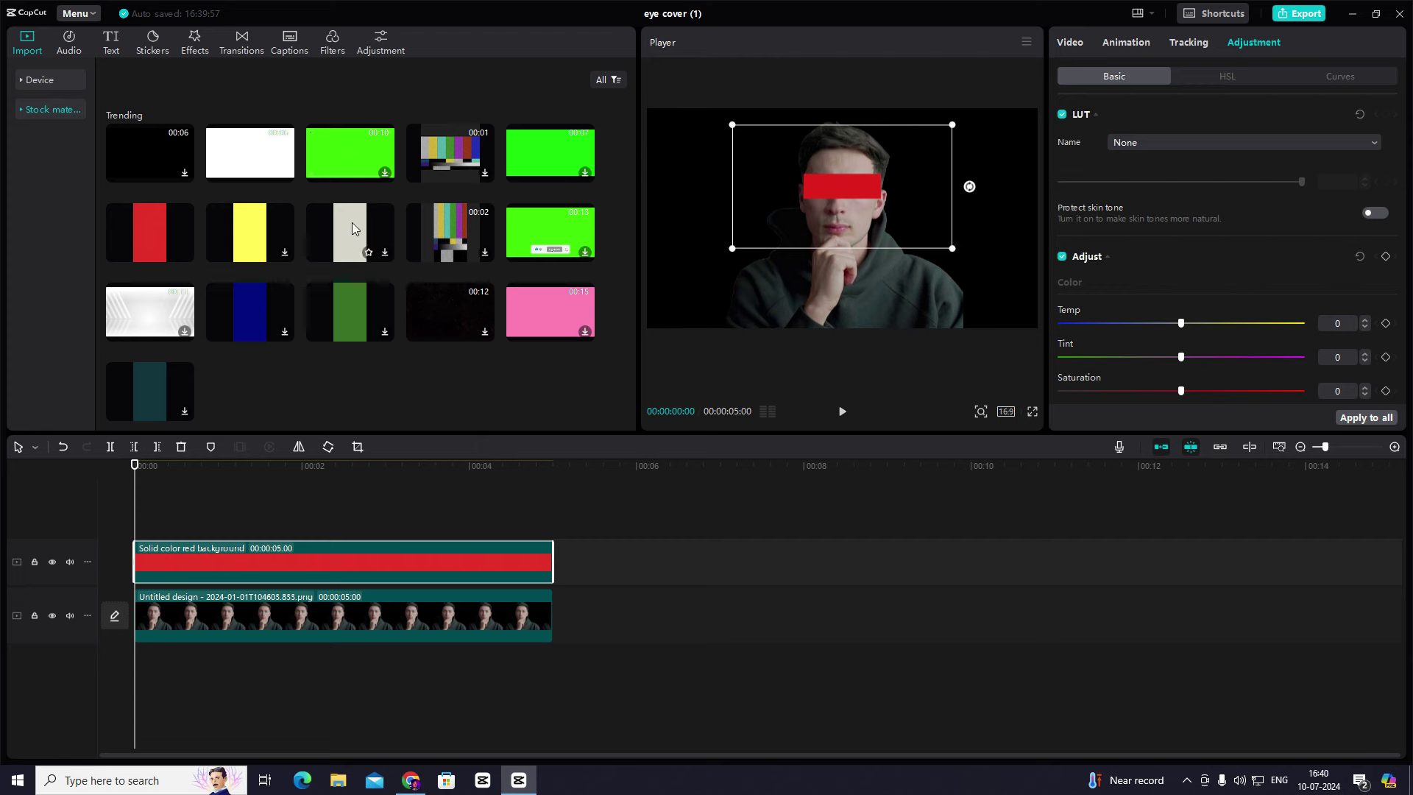
- Add the white stock background to the timeline and place it on the layer beneath the portrait
{"action": "left_click_drag", "start_coordinate": [352, 223], "coordinate": [139, 586]}
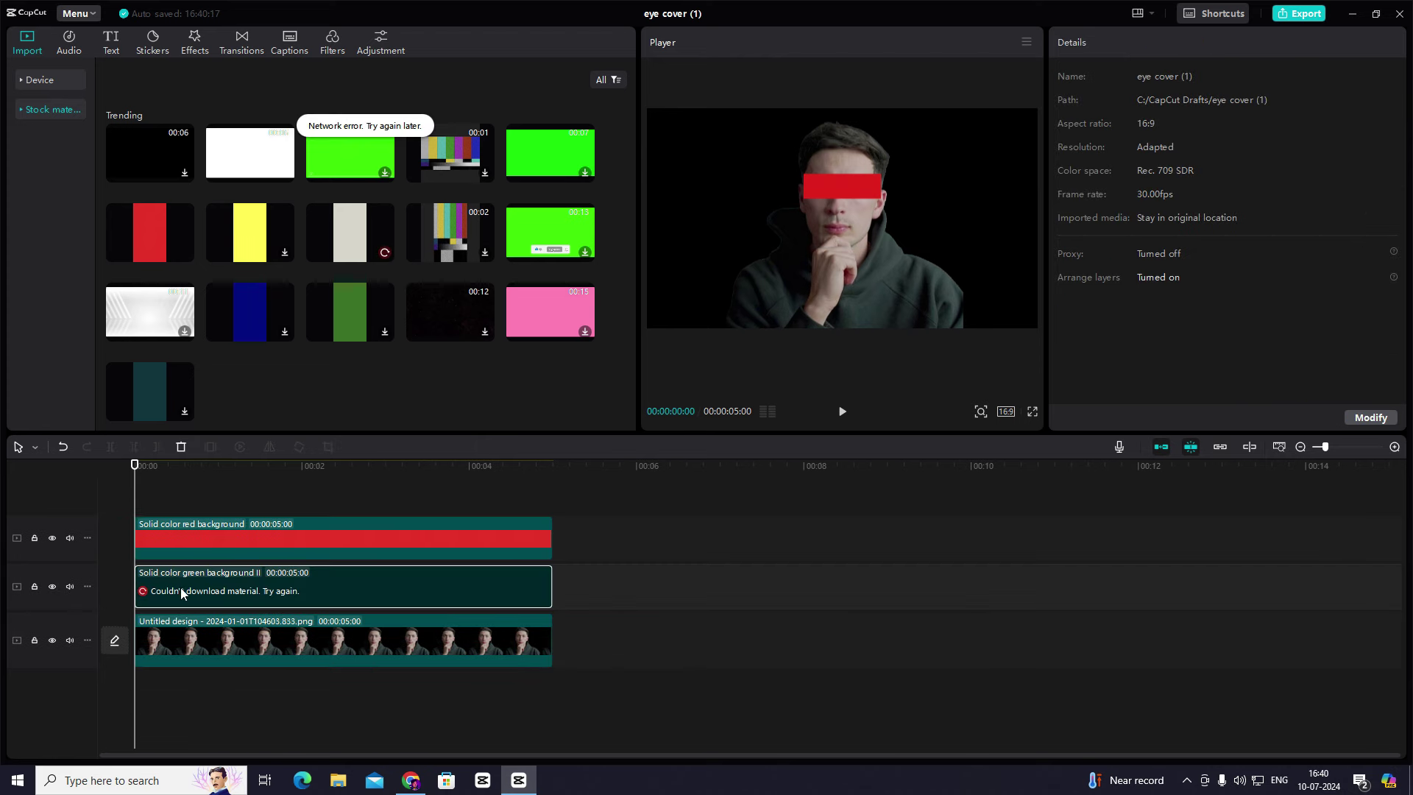
{"action": "key", "text": "Delete"}
{"action": "left_click_drag", "start_coordinate": [252, 168], "coordinate": [138, 593]}
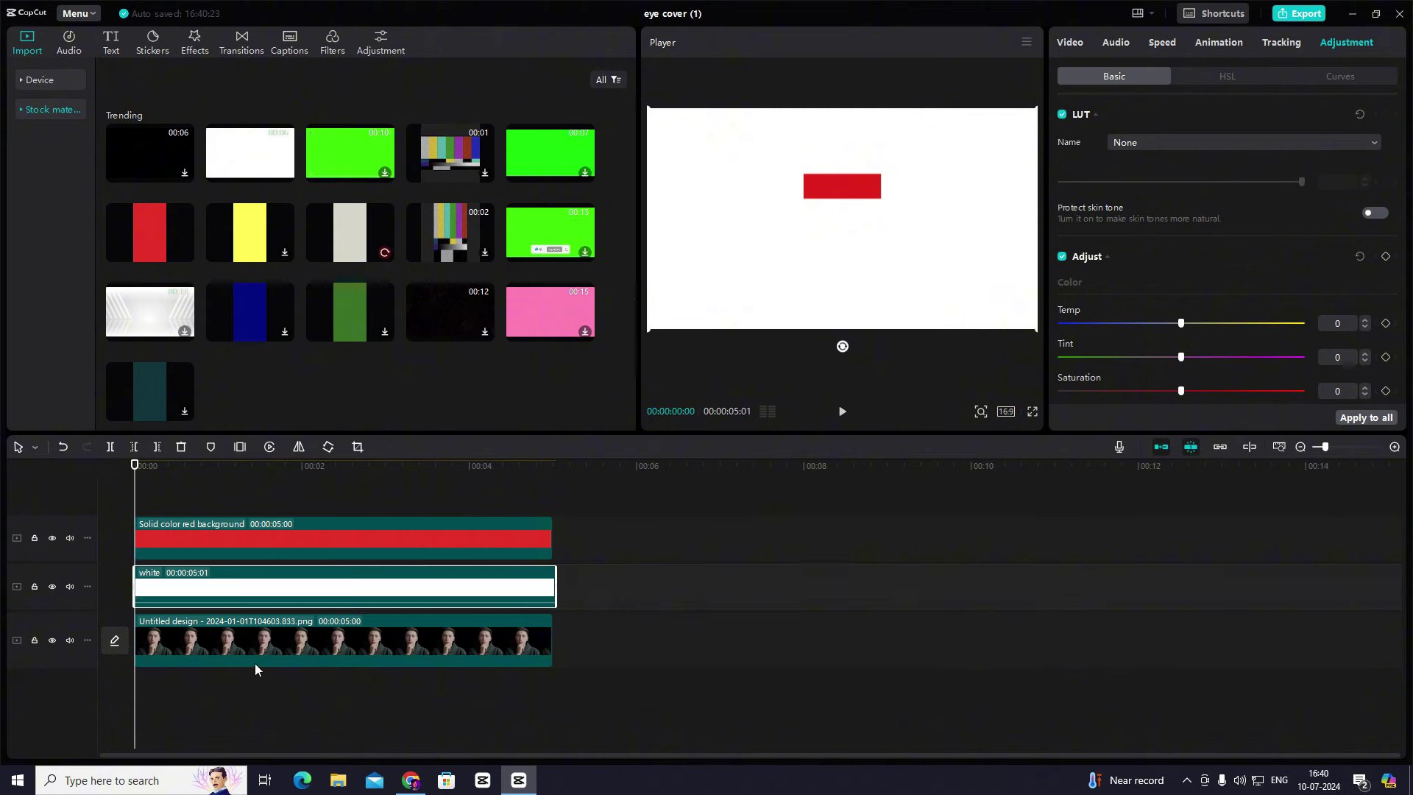
{"action": "left_click_drag", "start_coordinate": [258, 662], "coordinate": [237, 599]}
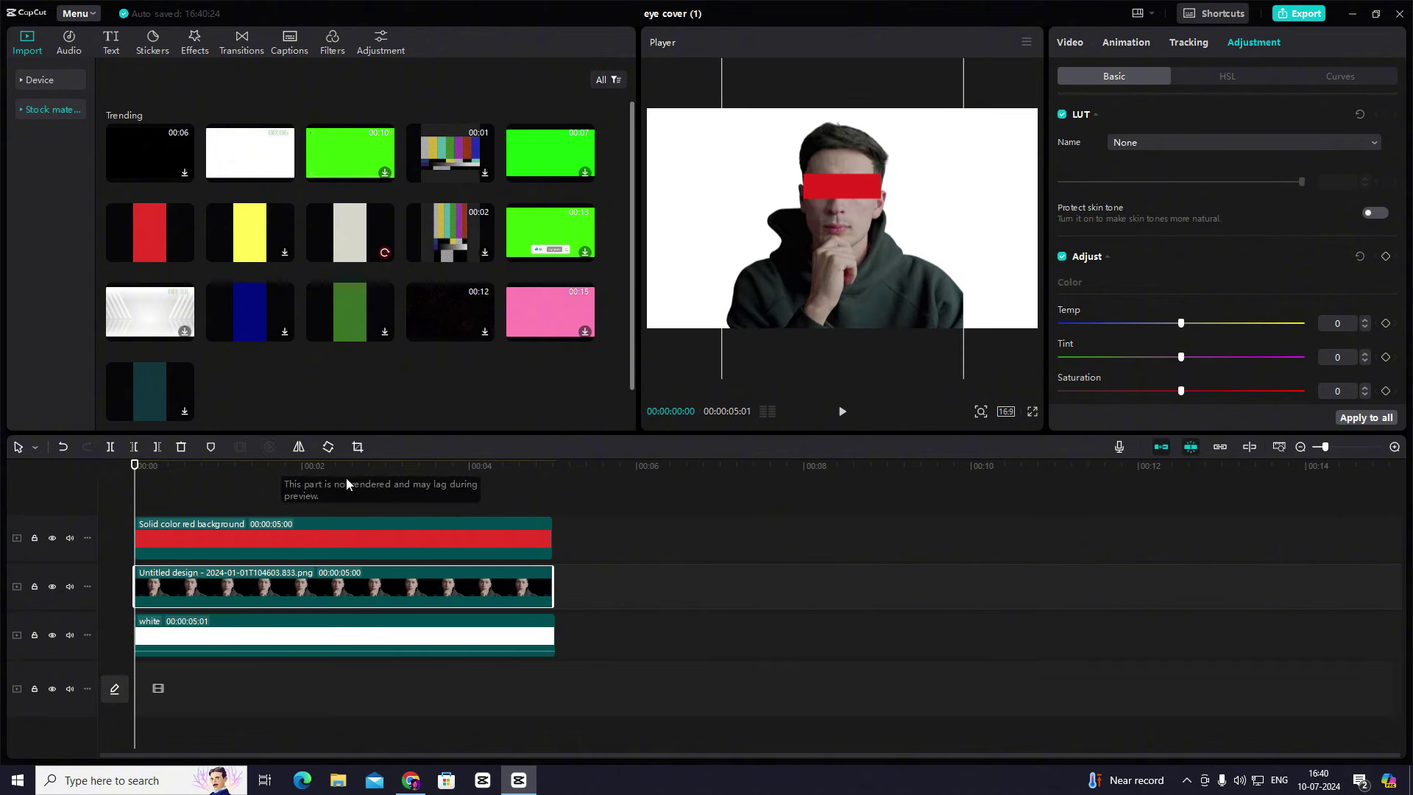
{"action": "left_click", "coordinate": [158, 489]}
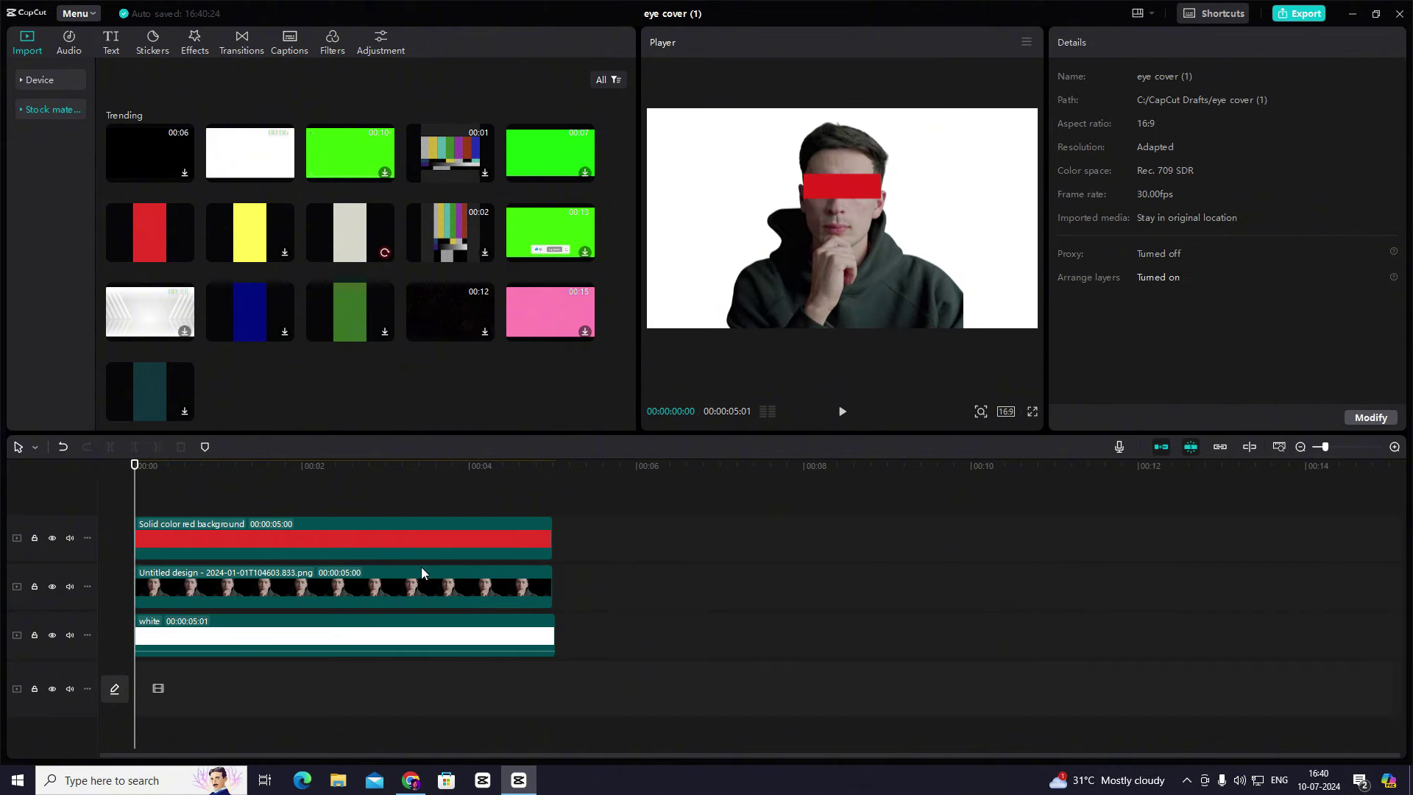
- Combine the red bar and portrait into a compound clip and give it a 0.9 s Slide Up entrance animation
{"action": "left_click_drag", "start_coordinate": [592, 538], "coordinate": [504, 583]}
{"action": "key", "text": "alt+g"}
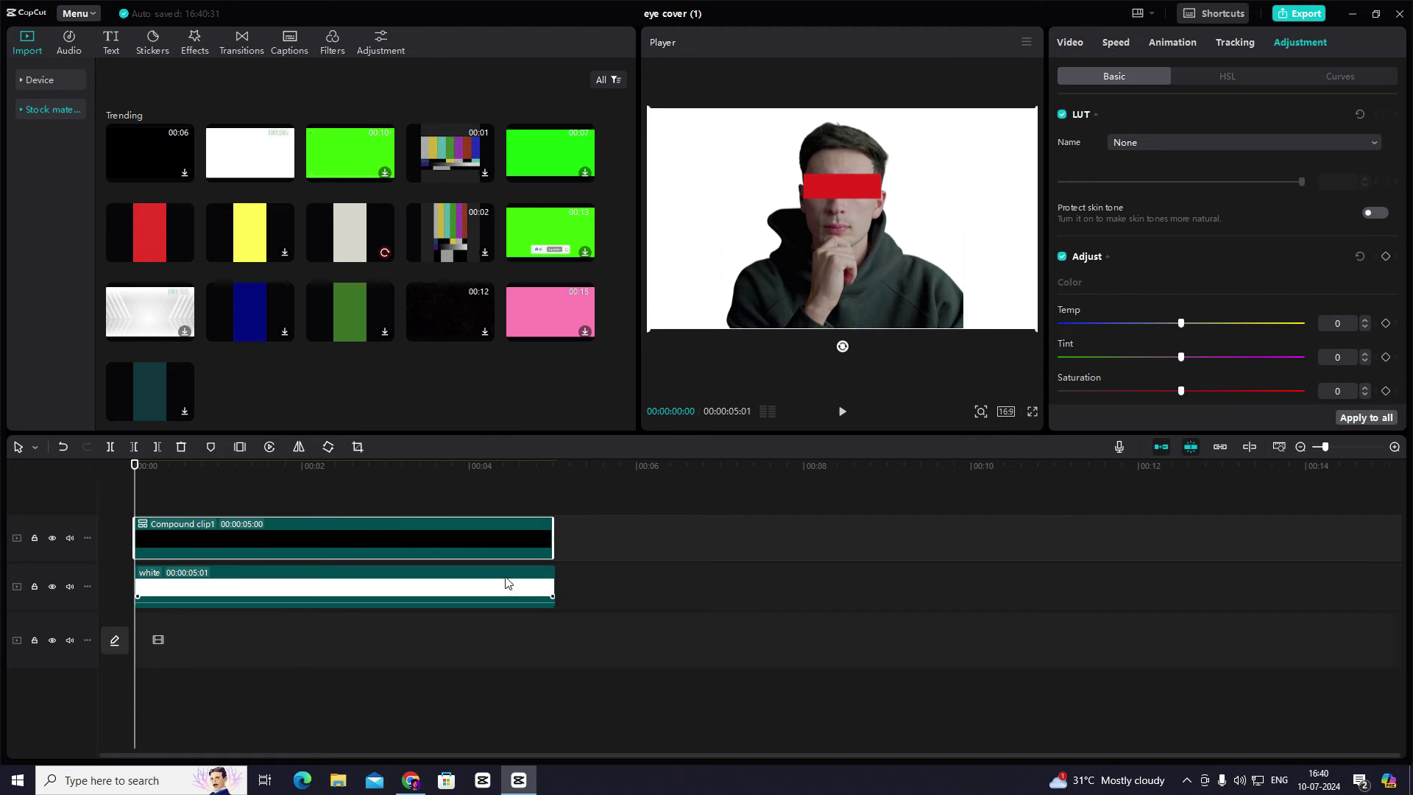
{"action": "left_click", "coordinate": [1172, 50]}
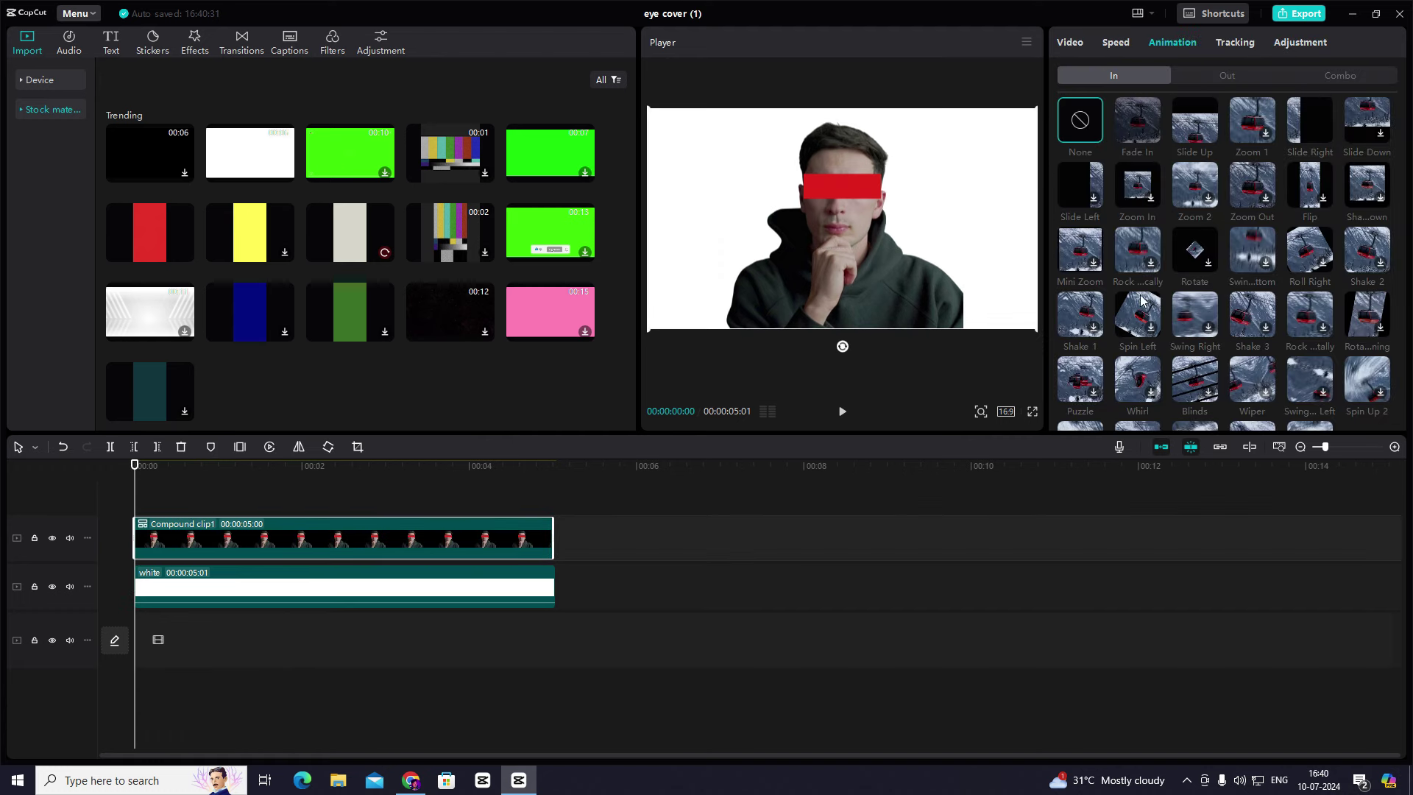
{"action": "left_click", "coordinate": [1194, 121]}
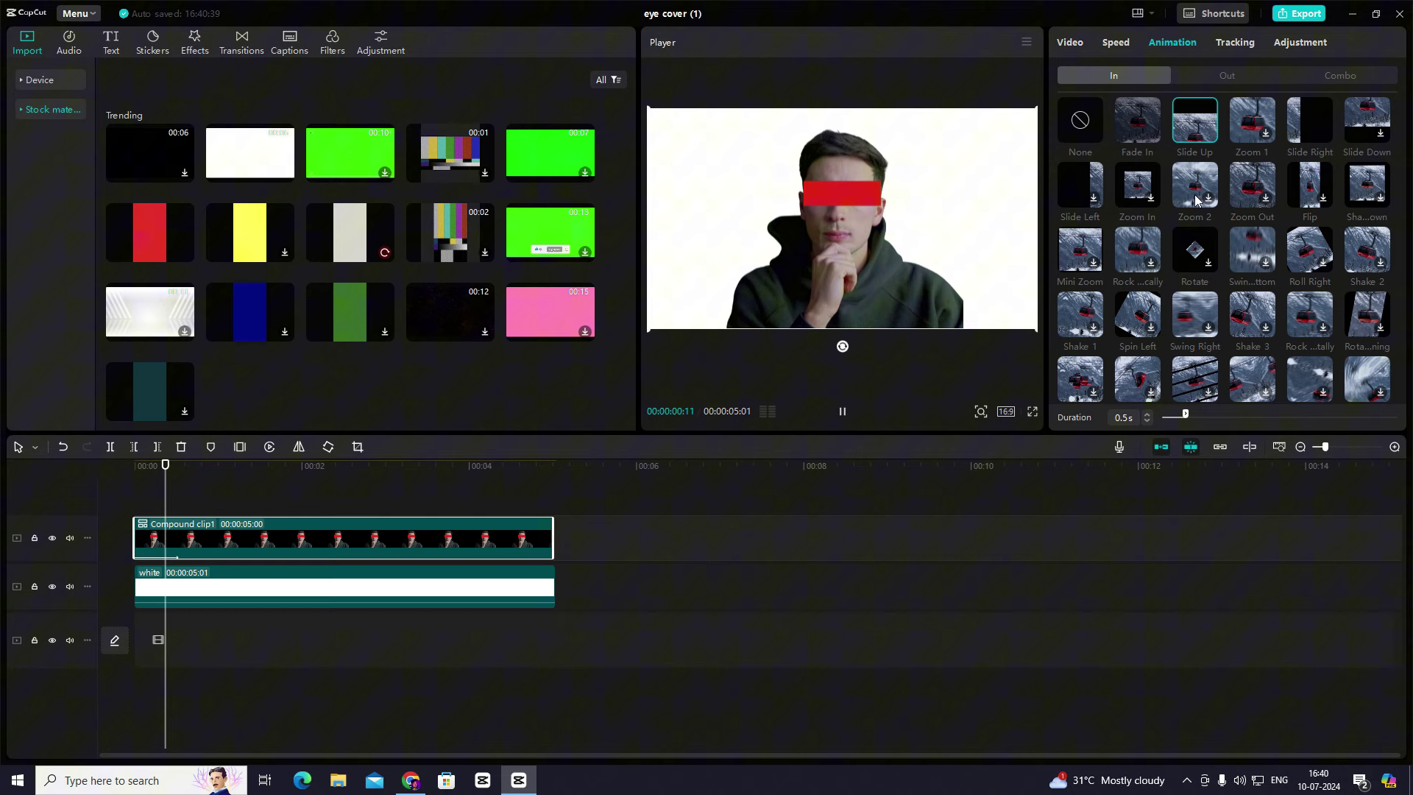
{"action": "left_click", "coordinate": [1204, 414]}
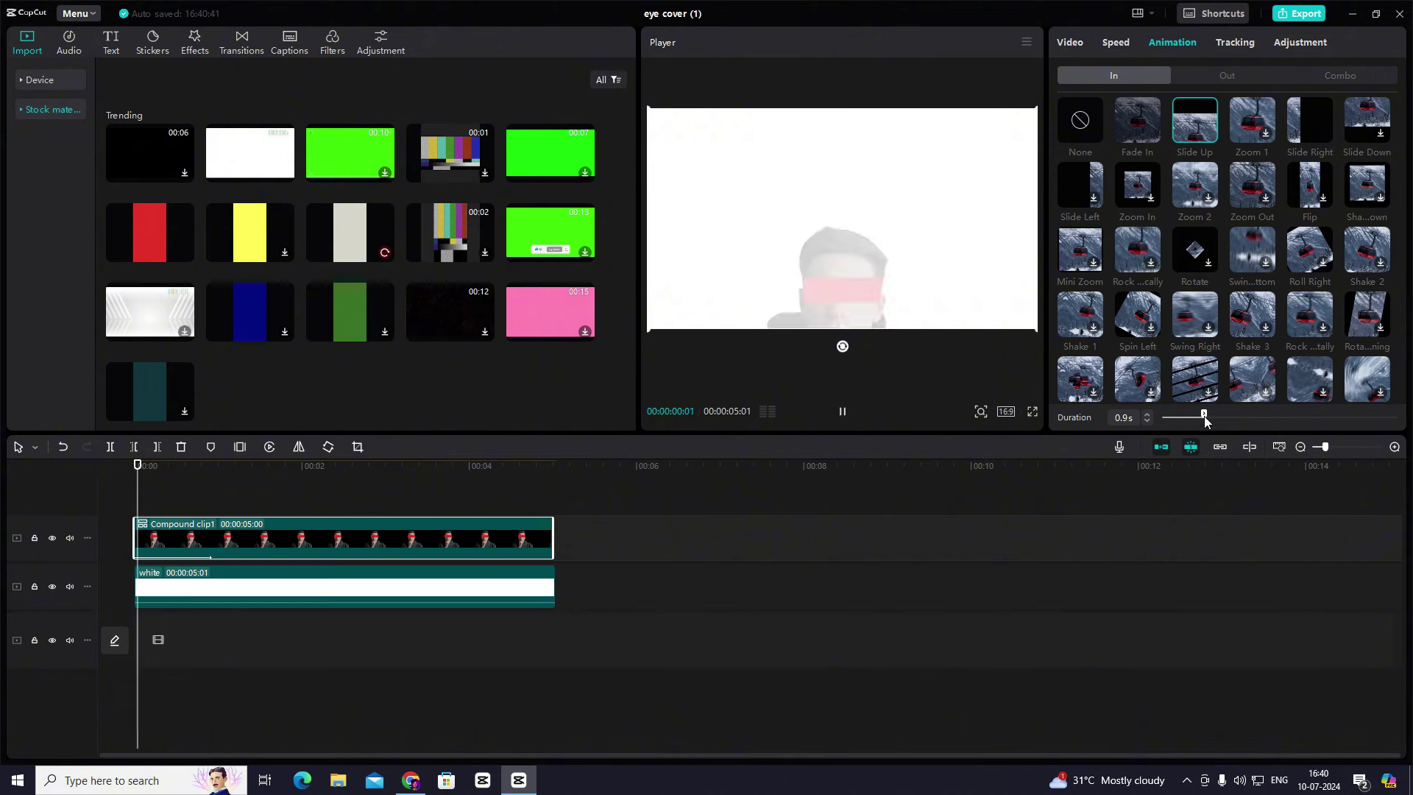
{"action": "left_click", "coordinate": [105, 536]}
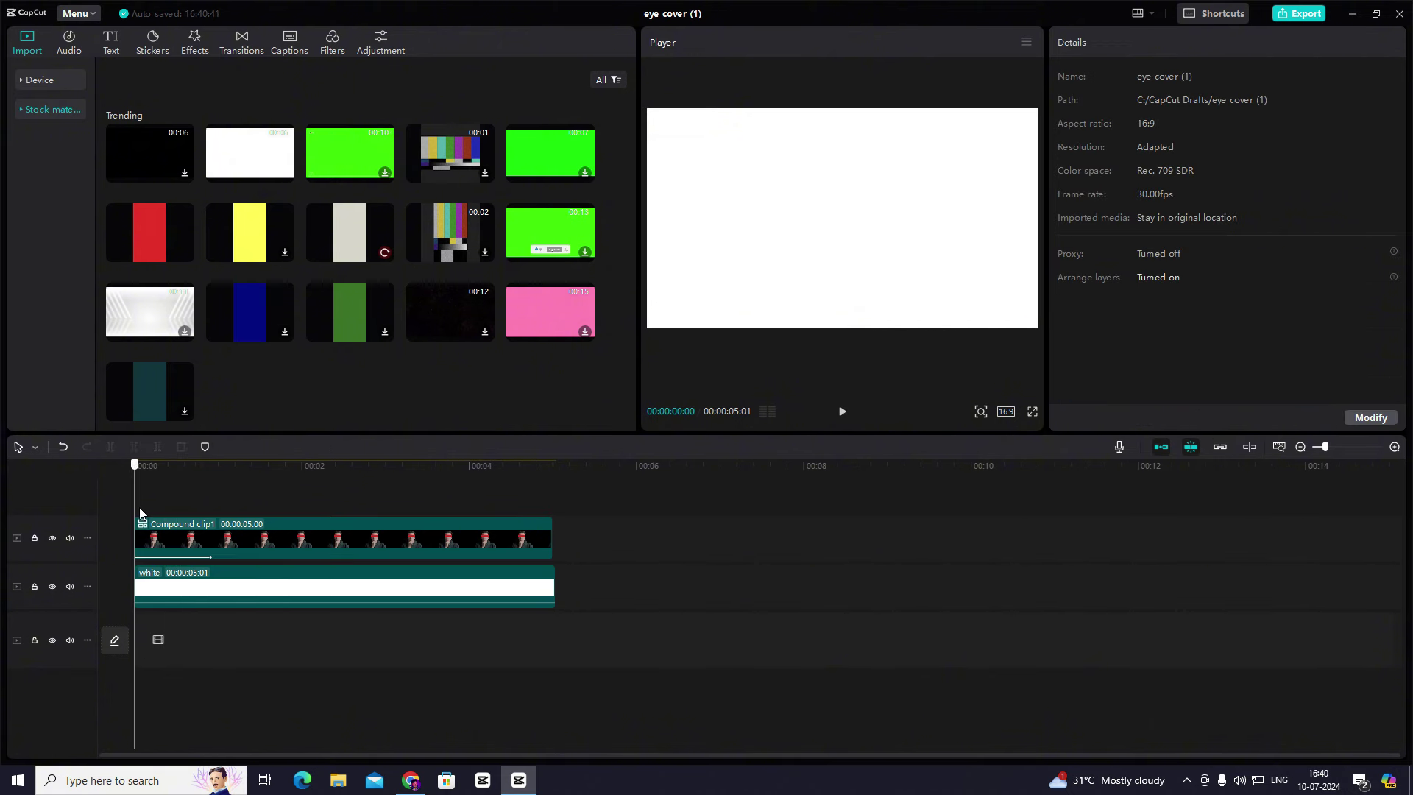
- Add a default text clip above the compound clip at the timeline start, reading "look at me"
{"action": "left_click", "coordinate": [111, 42]}
{"action": "left_click_drag", "start_coordinate": [136, 115], "coordinate": [139, 503]}
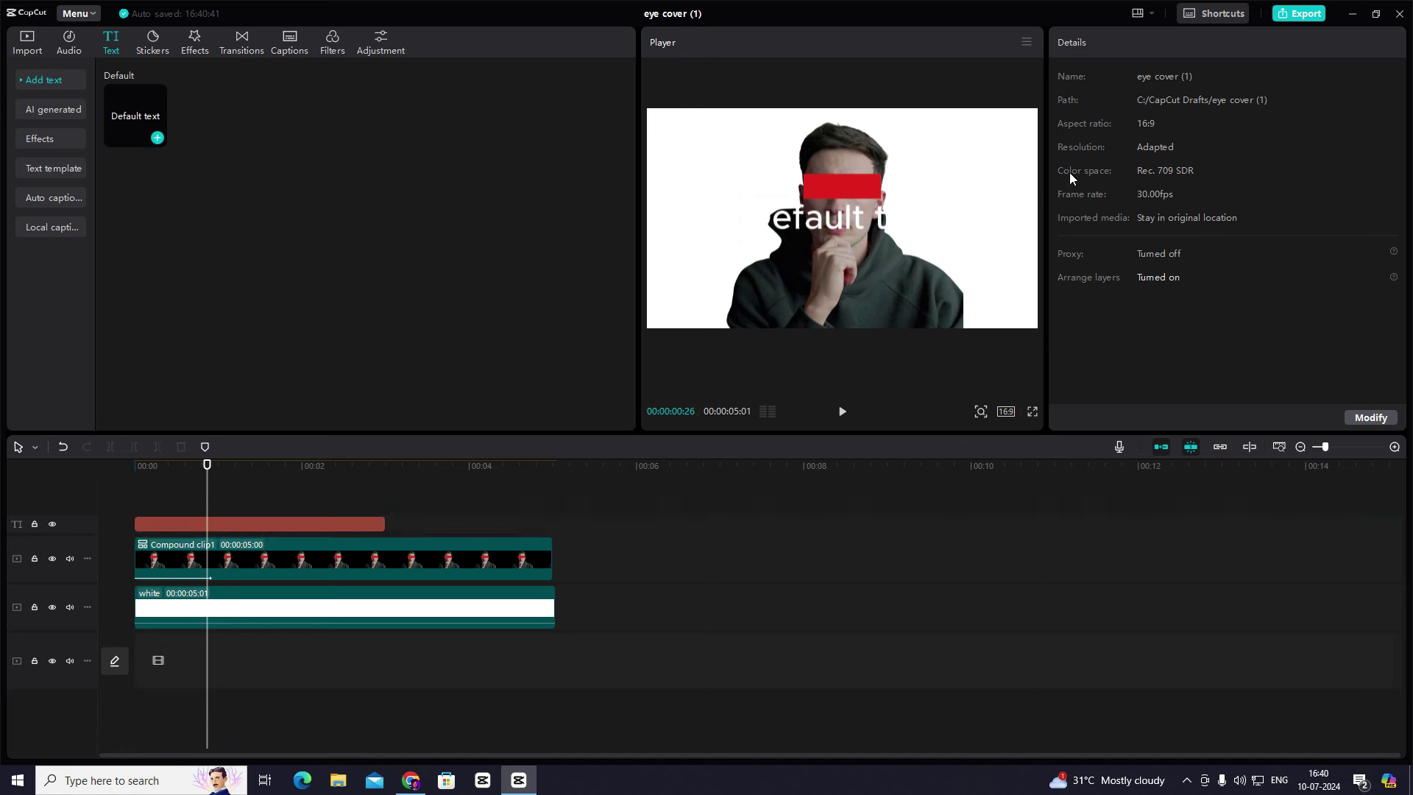
{"action": "left_click", "coordinate": [1142, 132]}
{"action": "type", "text": "lo"}
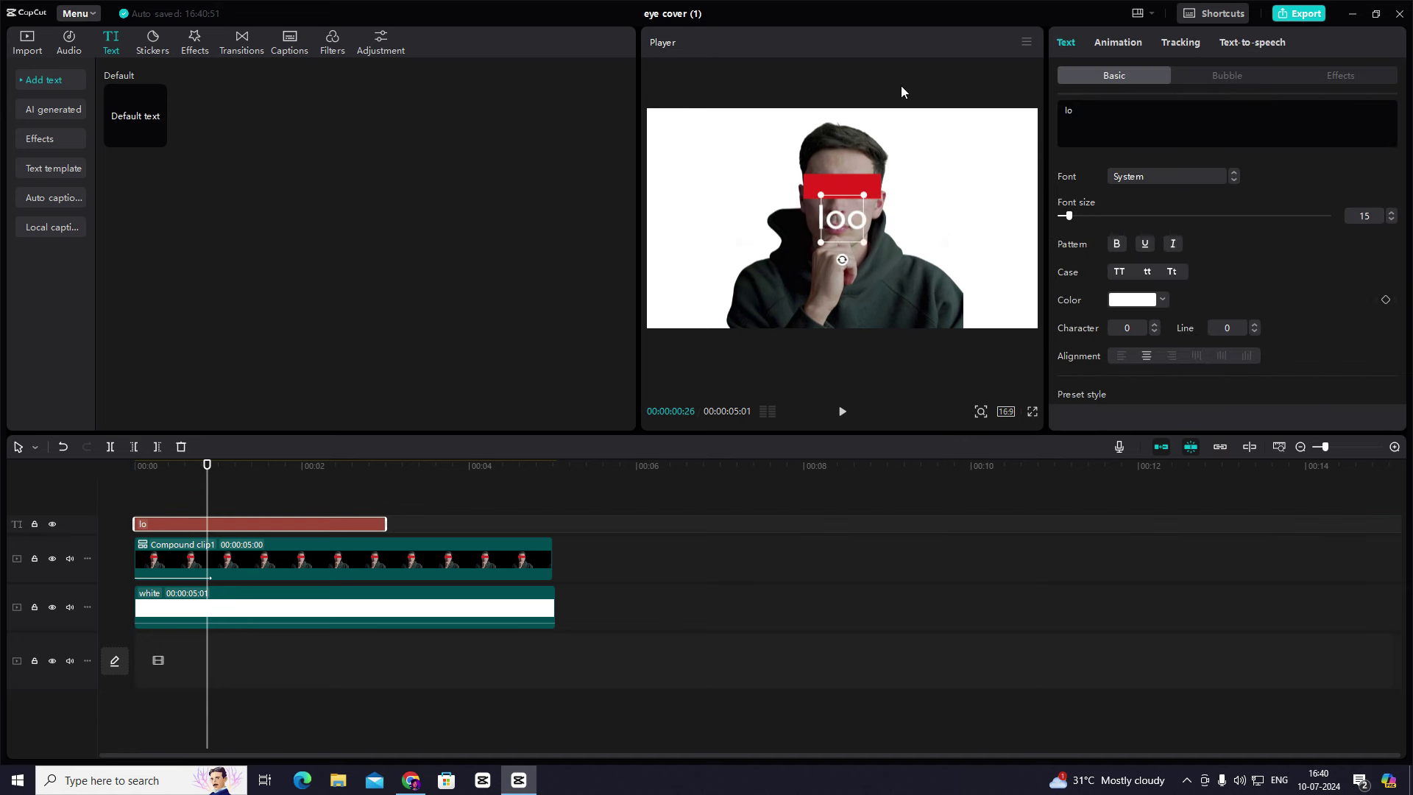
{"action": "type", "text": "ok at me"}
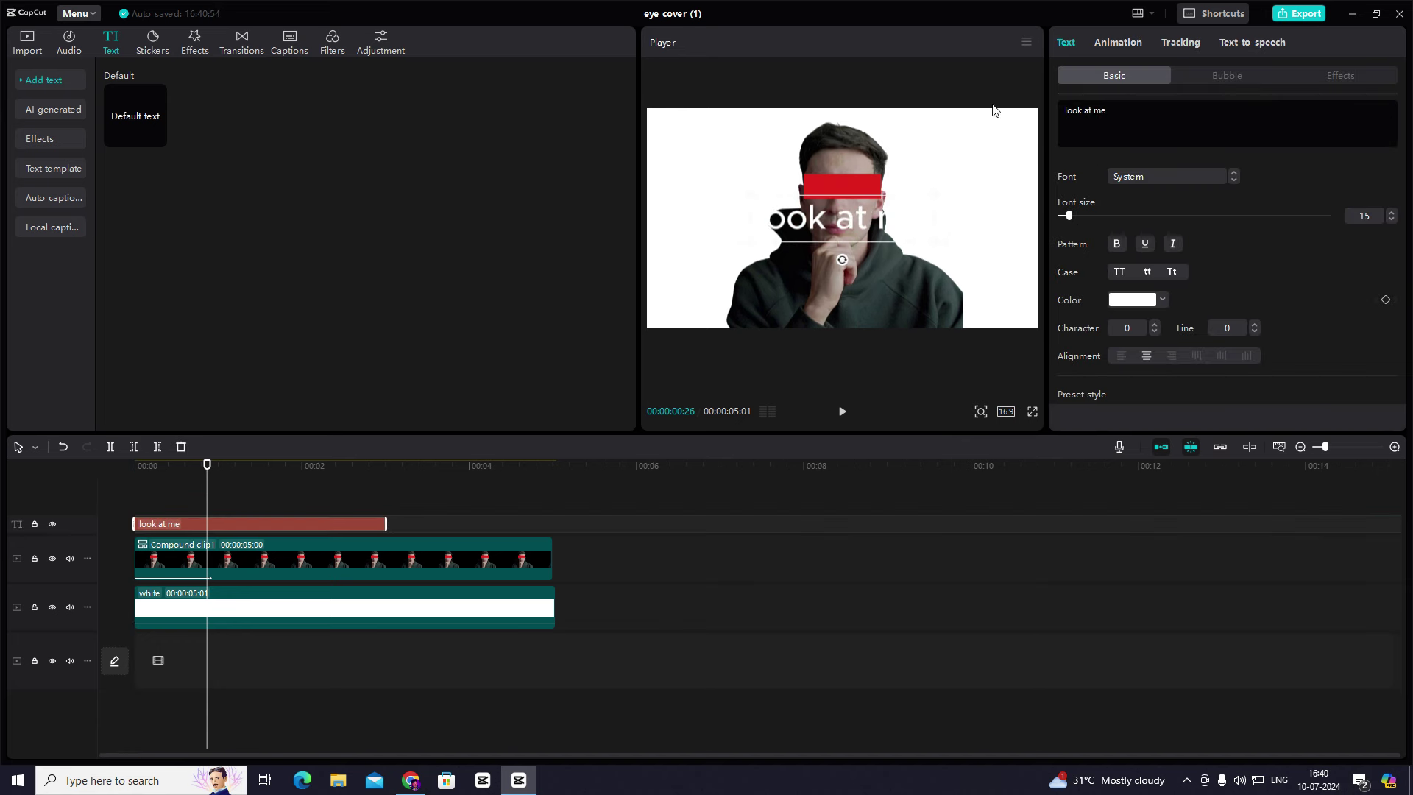
- Set the text to the Impact font with each word capitalized, and scale it to fit inside the red bar
{"action": "left_click", "coordinate": [1135, 180]}
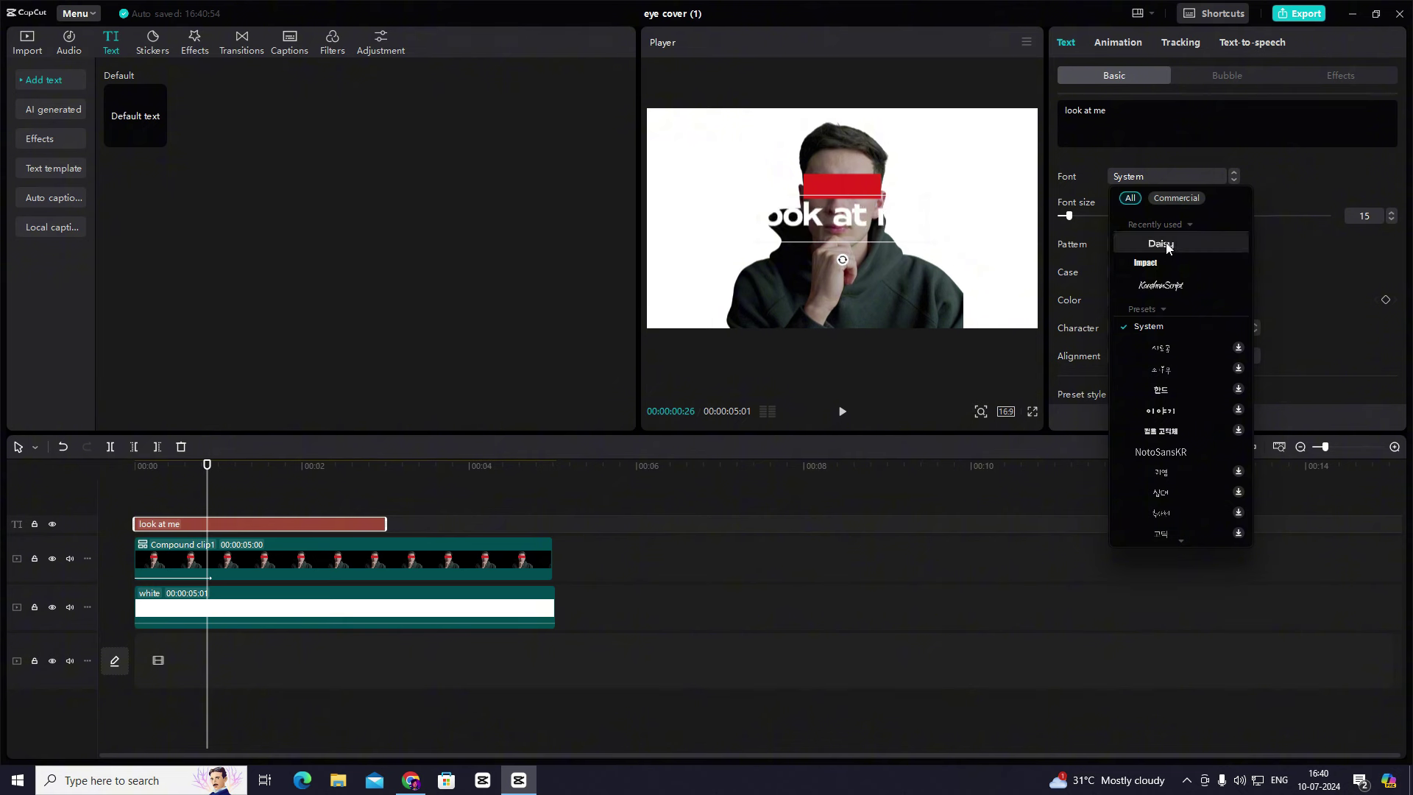
{"action": "left_click", "coordinate": [1154, 244]}
{"action": "left_click_drag", "start_coordinate": [833, 239], "coordinate": [871, 208]}
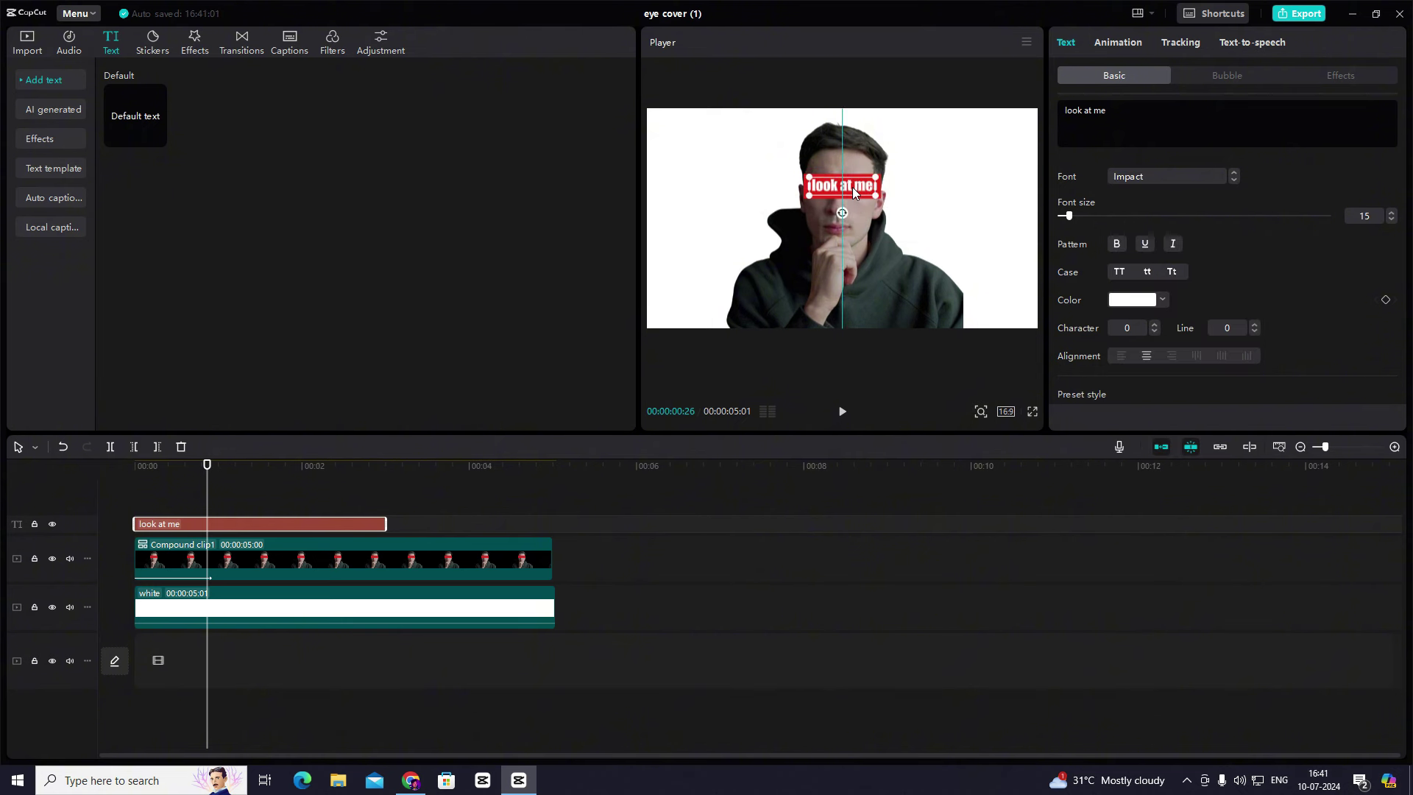
{"action": "left_click", "coordinate": [887, 177]}
{"action": "left_click", "coordinate": [841, 188]}
{"action": "left_click", "coordinate": [1172, 272]}
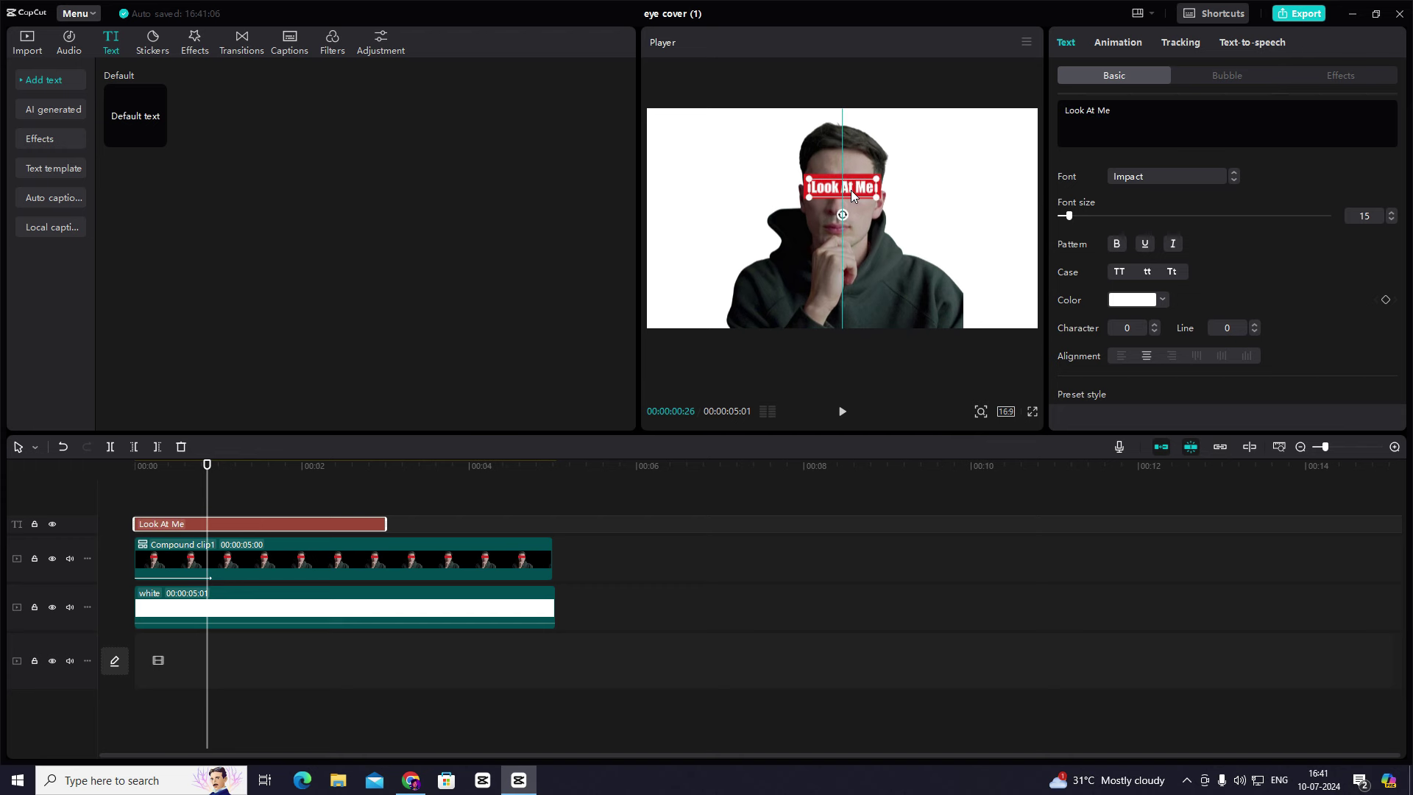
{"action": "left_click", "coordinate": [925, 220]}
- Move the "Look At Me" text clip so it starts where the compound clip's entrance animation ends
{"action": "left_click", "coordinate": [166, 501]}
{"action": "left_click", "coordinate": [134, 500]}
{"action": "key", "text": "space"}
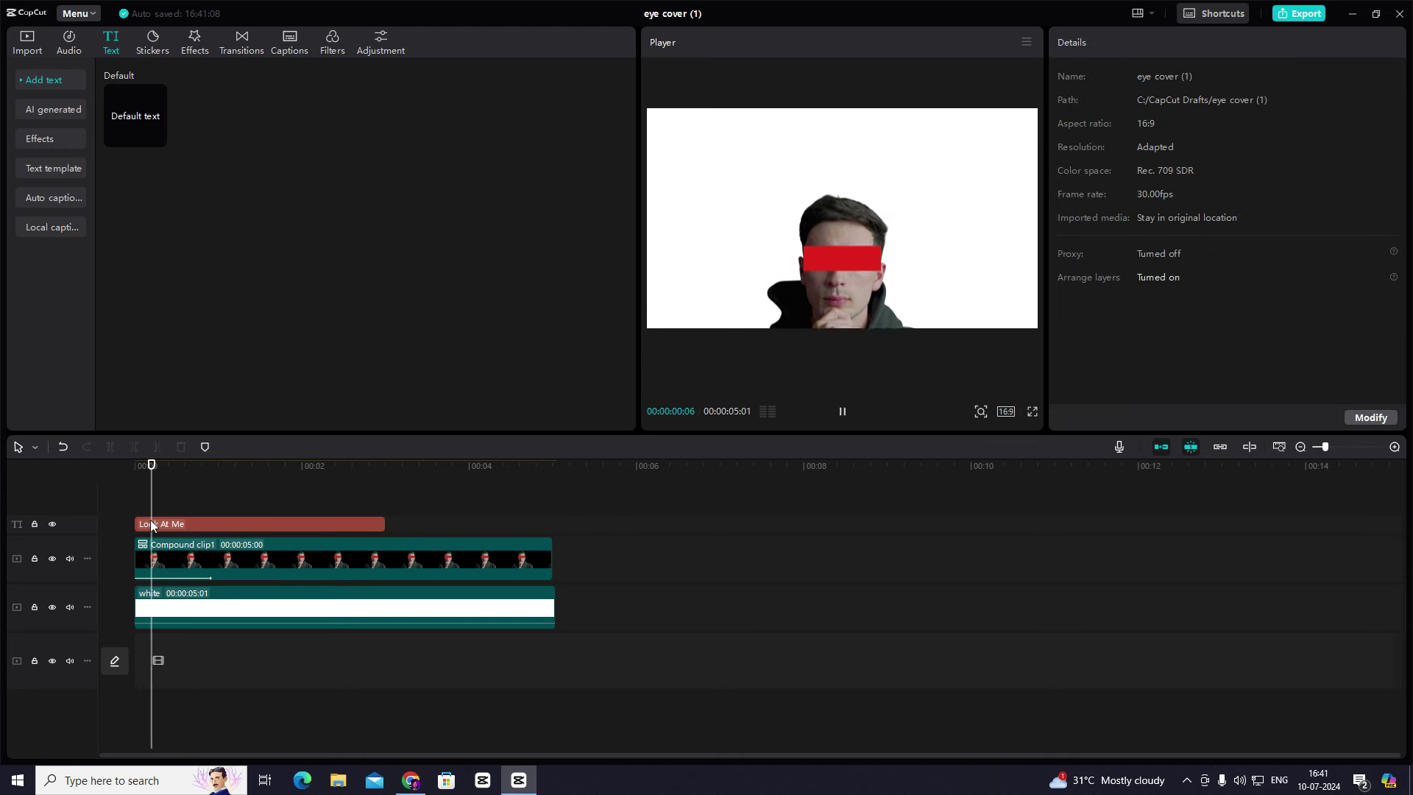
{"action": "key", "text": "space"}
{"action": "left_click_drag", "start_coordinate": [190, 528], "coordinate": [263, 524]}
{"action": "left_click", "coordinate": [194, 492]}
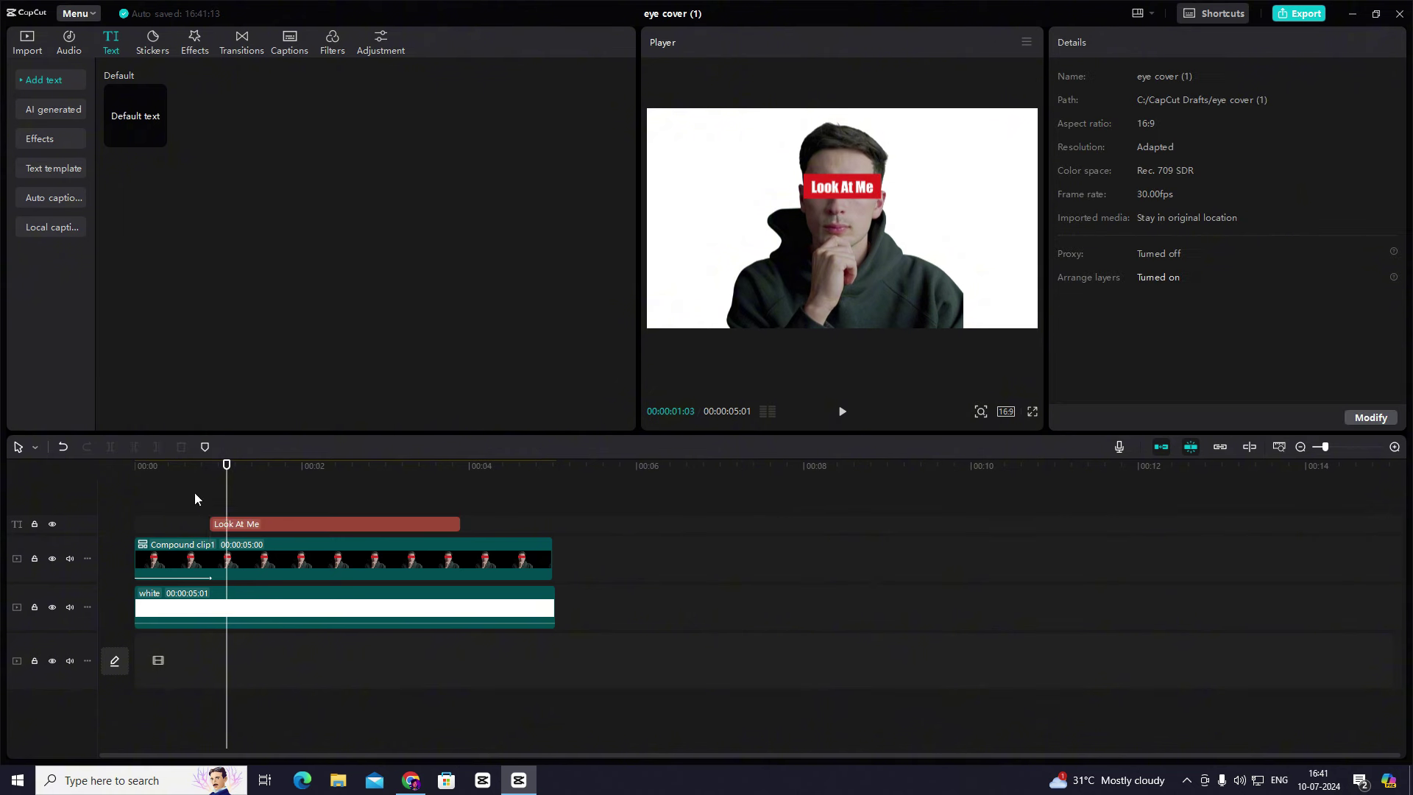
- Apply the Type 2 entrance animation to the "Look At Me" text, lengthen its duration, and preview the sequence
{"action": "left_click", "coordinate": [227, 521]}
{"action": "left_click", "coordinate": [1137, 42]}
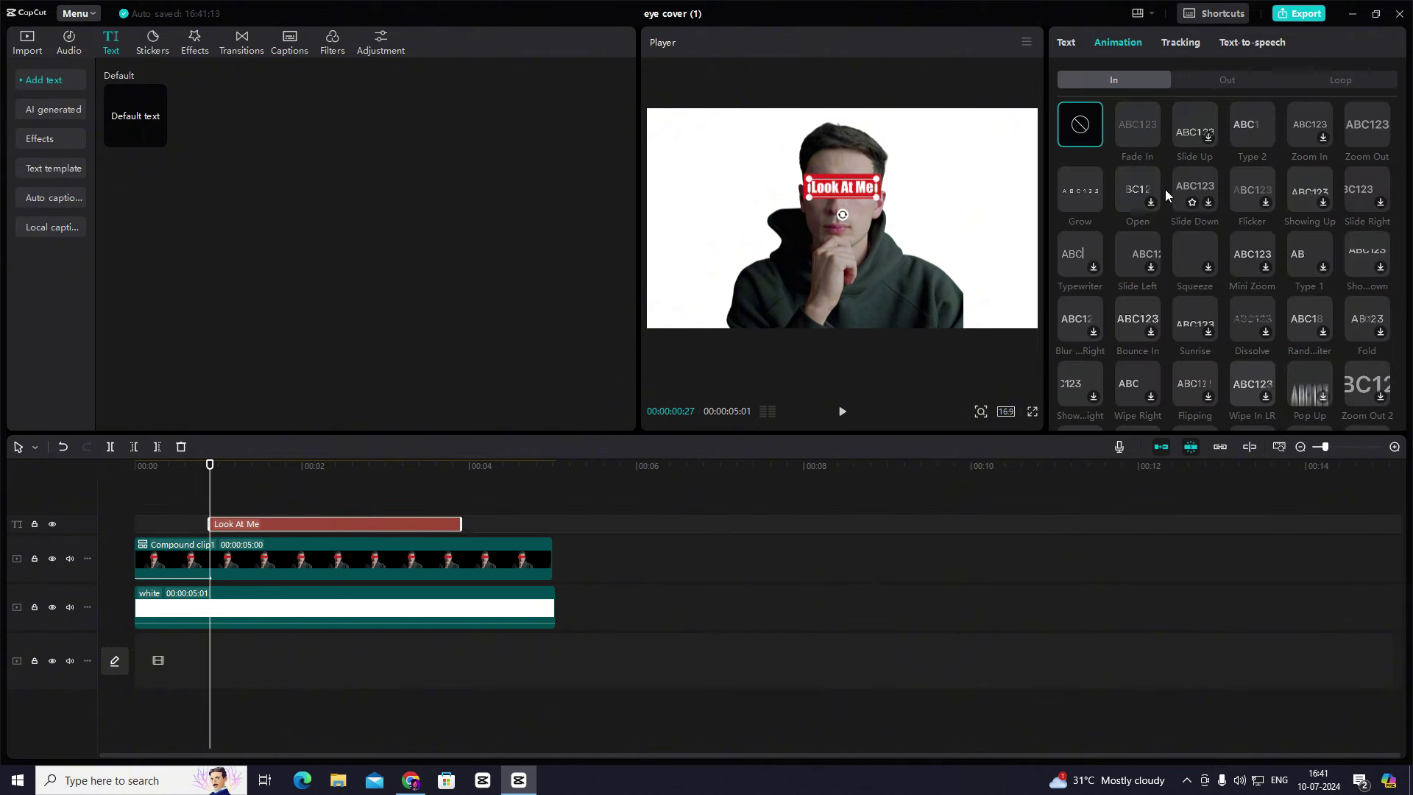
{"action": "left_click", "coordinate": [1251, 122]}
{"action": "left_click", "coordinate": [206, 503]}
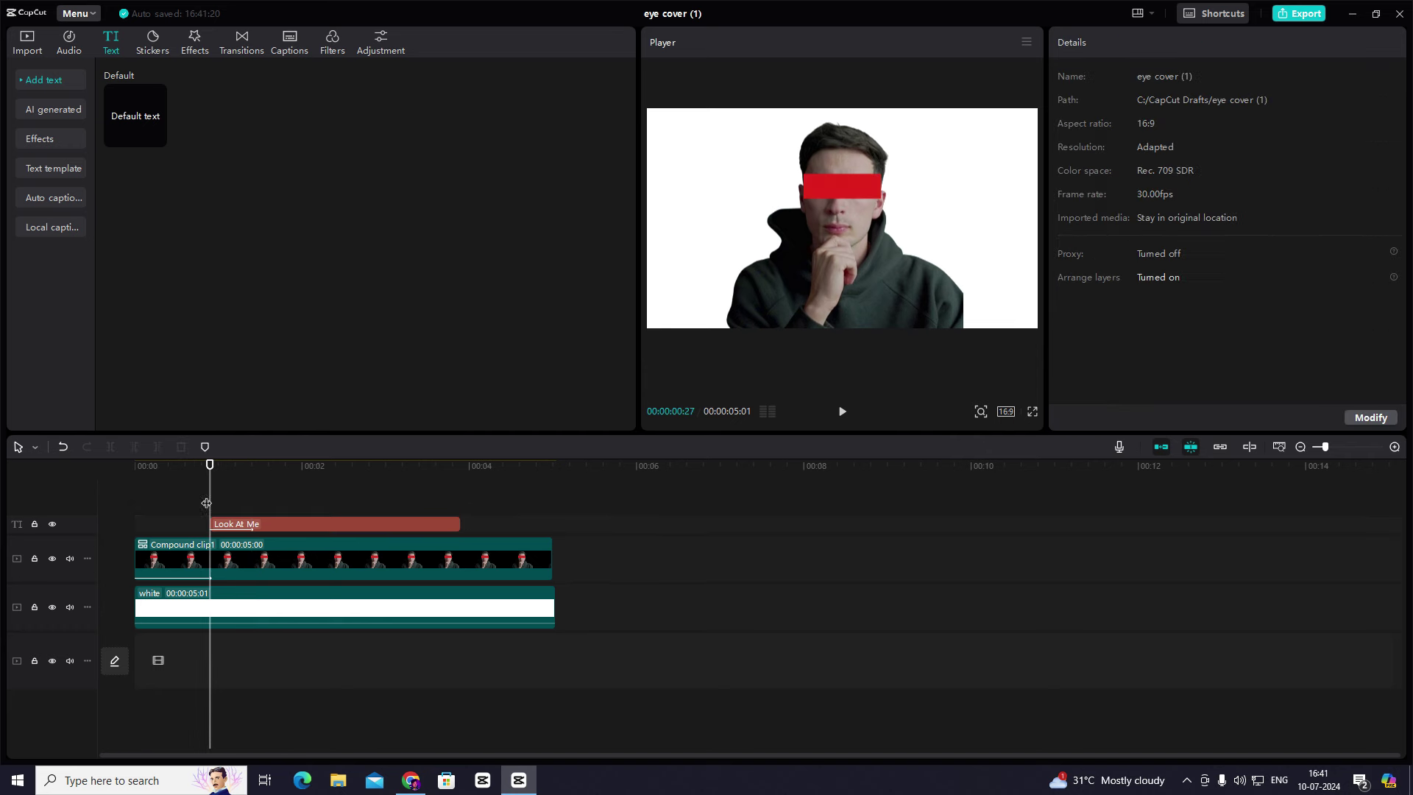
{"action": "left_click", "coordinate": [379, 525]}
{"action": "left_click", "coordinate": [1119, 42]}
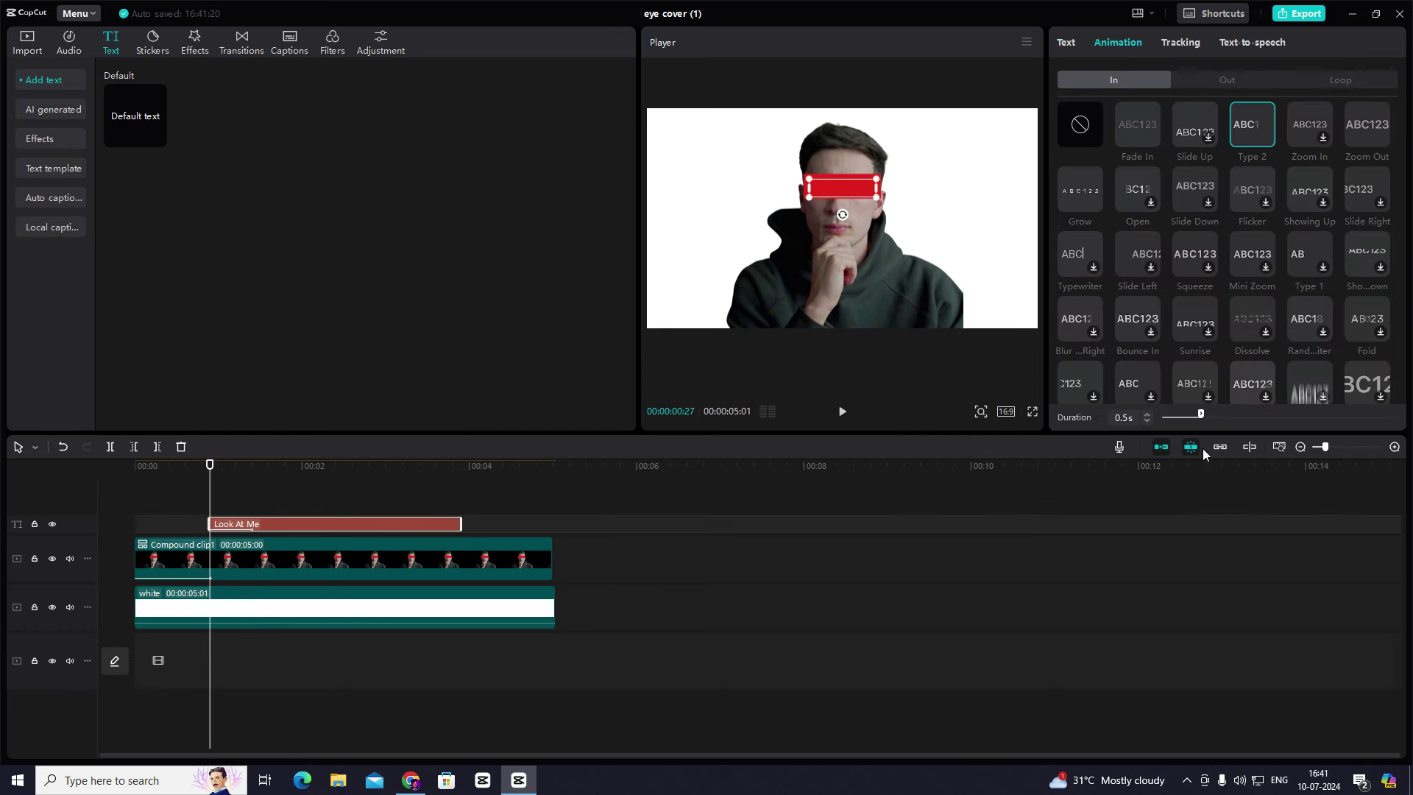
{"action": "left_click_drag", "start_coordinate": [1215, 417], "coordinate": [1220, 418]}
{"action": "left_click", "coordinate": [208, 488]}
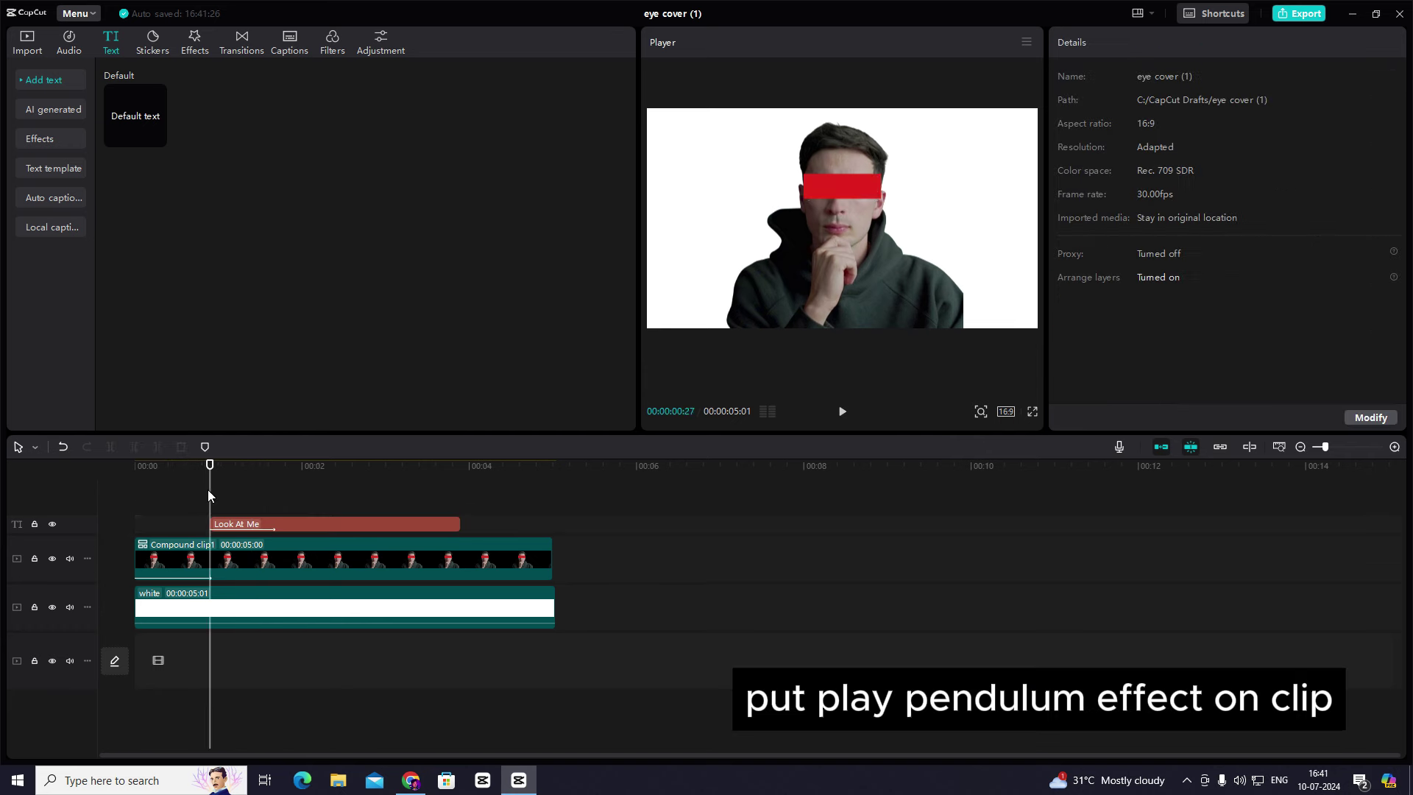
{"action": "left_click_drag", "start_coordinate": [208, 488], "coordinate": [118, 506]}
{"action": "key", "text": "space"}
{"action": "key", "text": "space"}
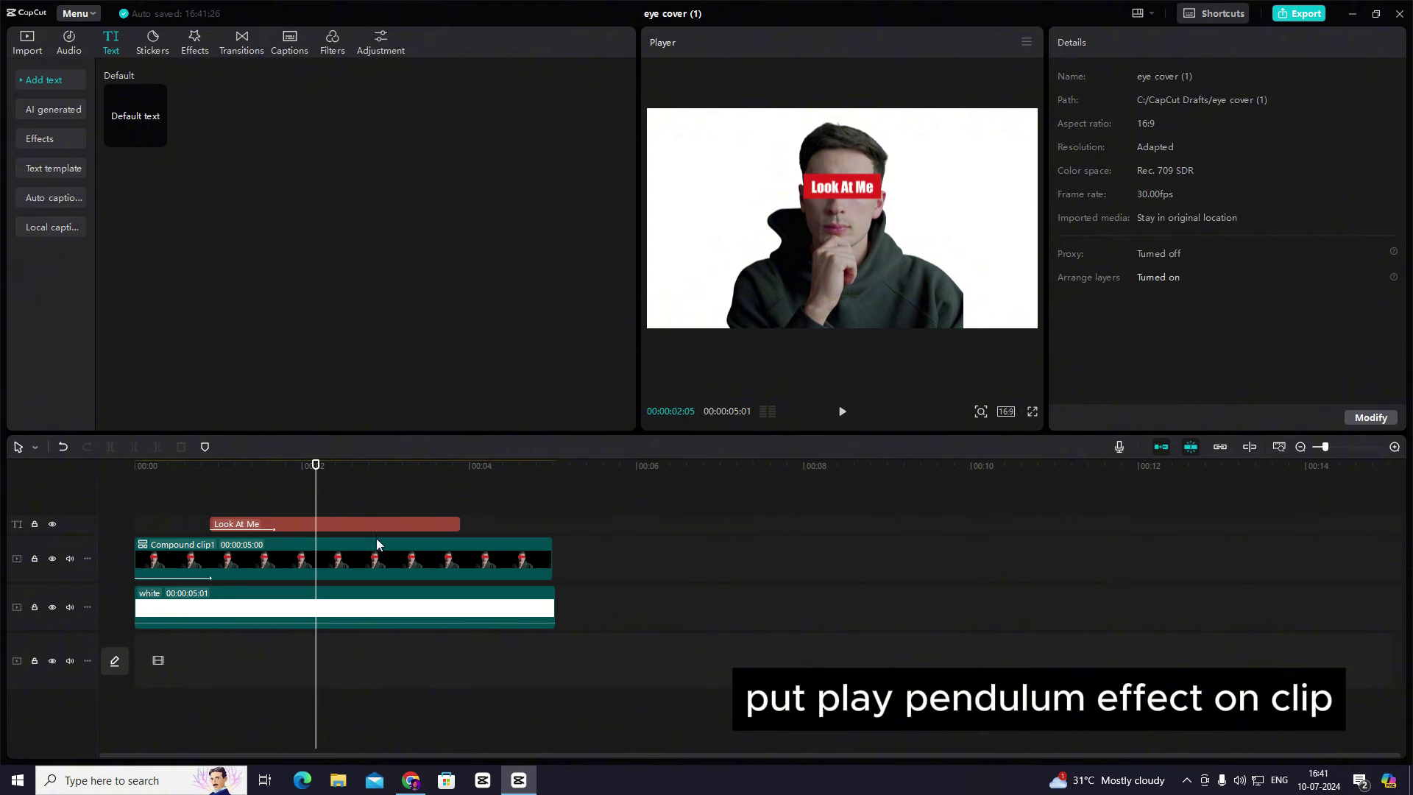
- Apply the Play Pendulum video effect to the compound clip
{"action": "left_click", "coordinate": [233, 543]}
{"action": "left_click", "coordinate": [187, 46]}
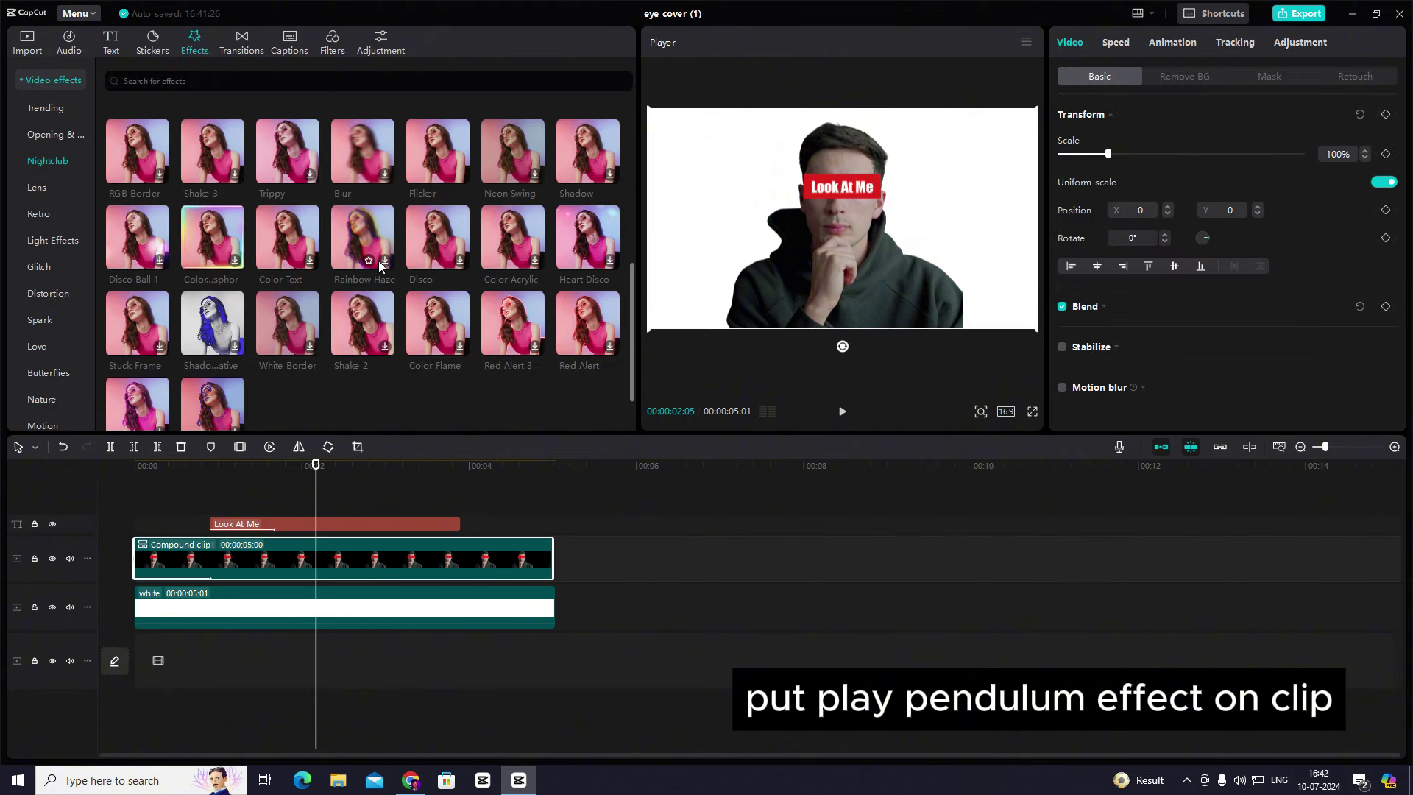
{"action": "left_click_drag", "start_coordinate": [364, 243], "coordinate": [281, 558]}
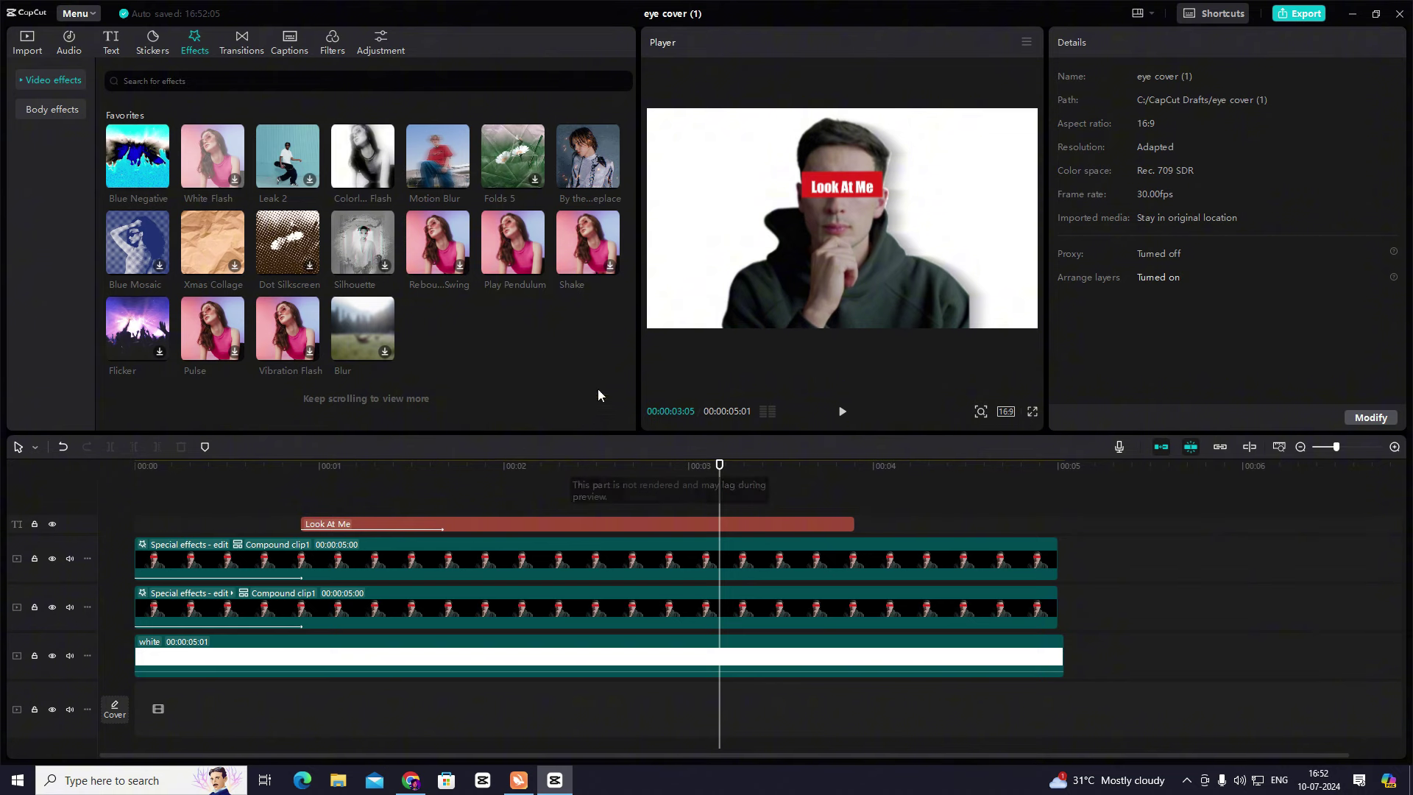
- Adjust the "Look At Me" text clip's length so it ends at 00:00:02:28
{"action": "left_click", "coordinate": [726, 559]}
{"action": "left_click_drag", "start_coordinate": [717, 494], "coordinate": [678, 504]}
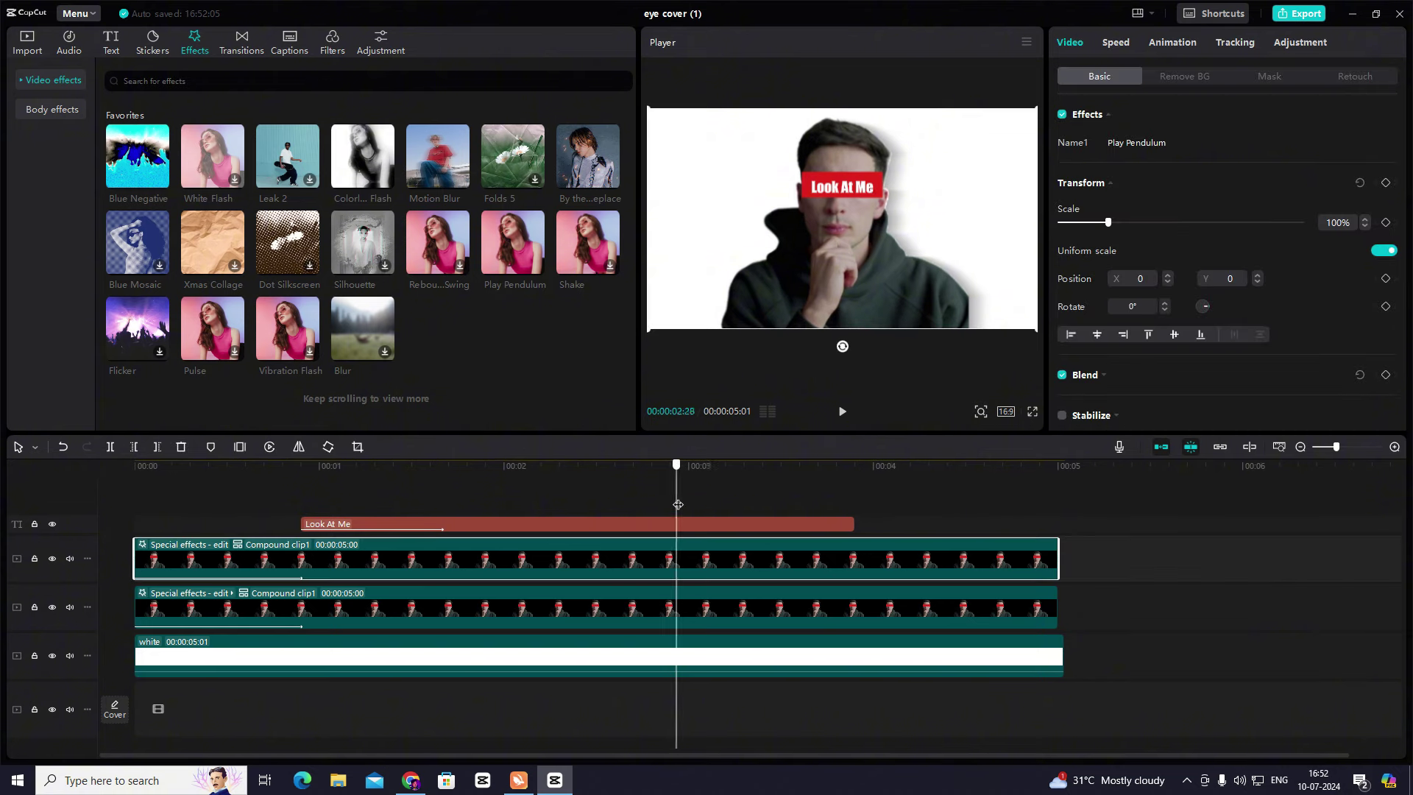
{"action": "left_click_drag", "start_coordinate": [854, 518], "coordinate": [1054, 527]}
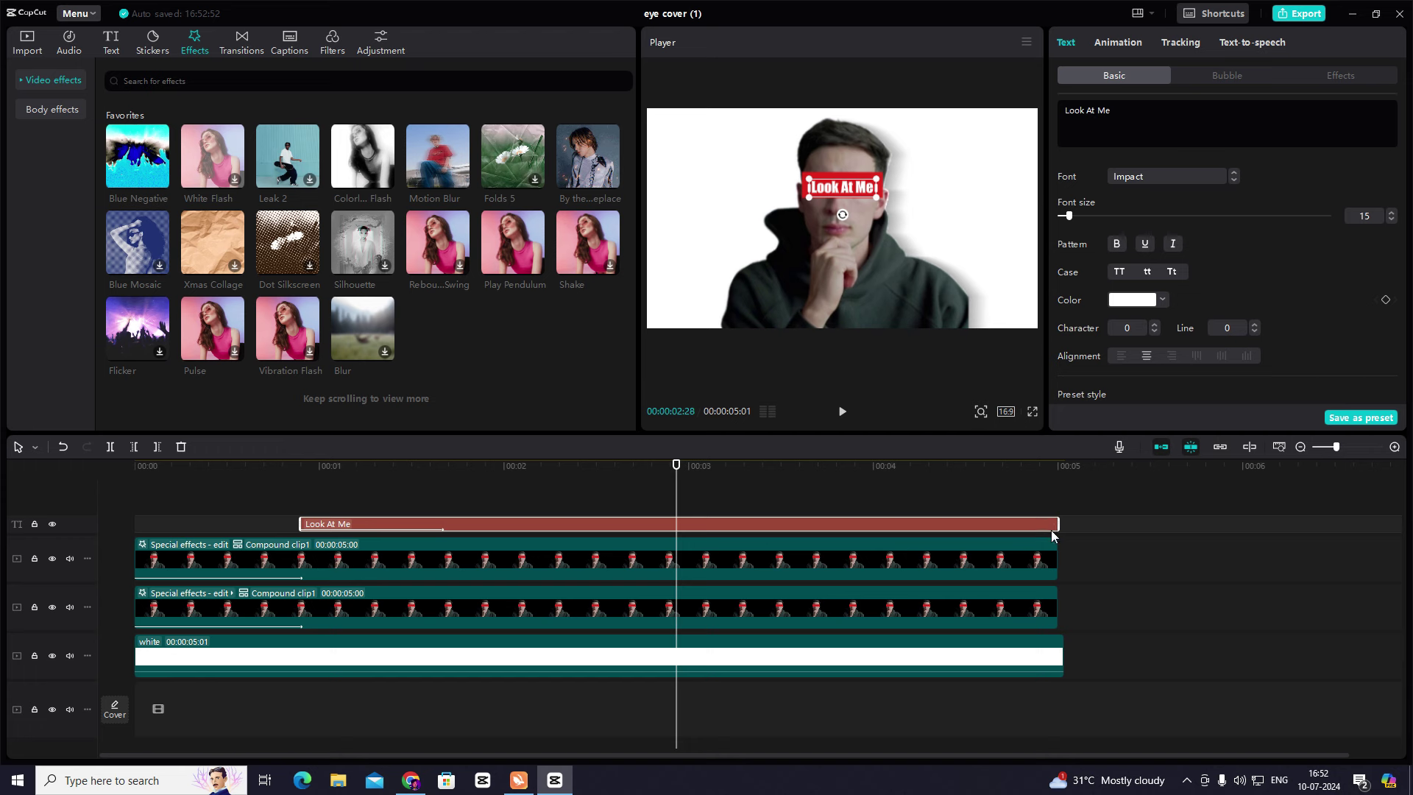
{"action": "left_click_drag", "start_coordinate": [1057, 524], "coordinate": [676, 524]}
- Add transform keyframes to both compound clips at 00:00:02:28, and shift both clips toward the frame's left side at 00:00:03:24
{"action": "left_click", "coordinate": [712, 563]}
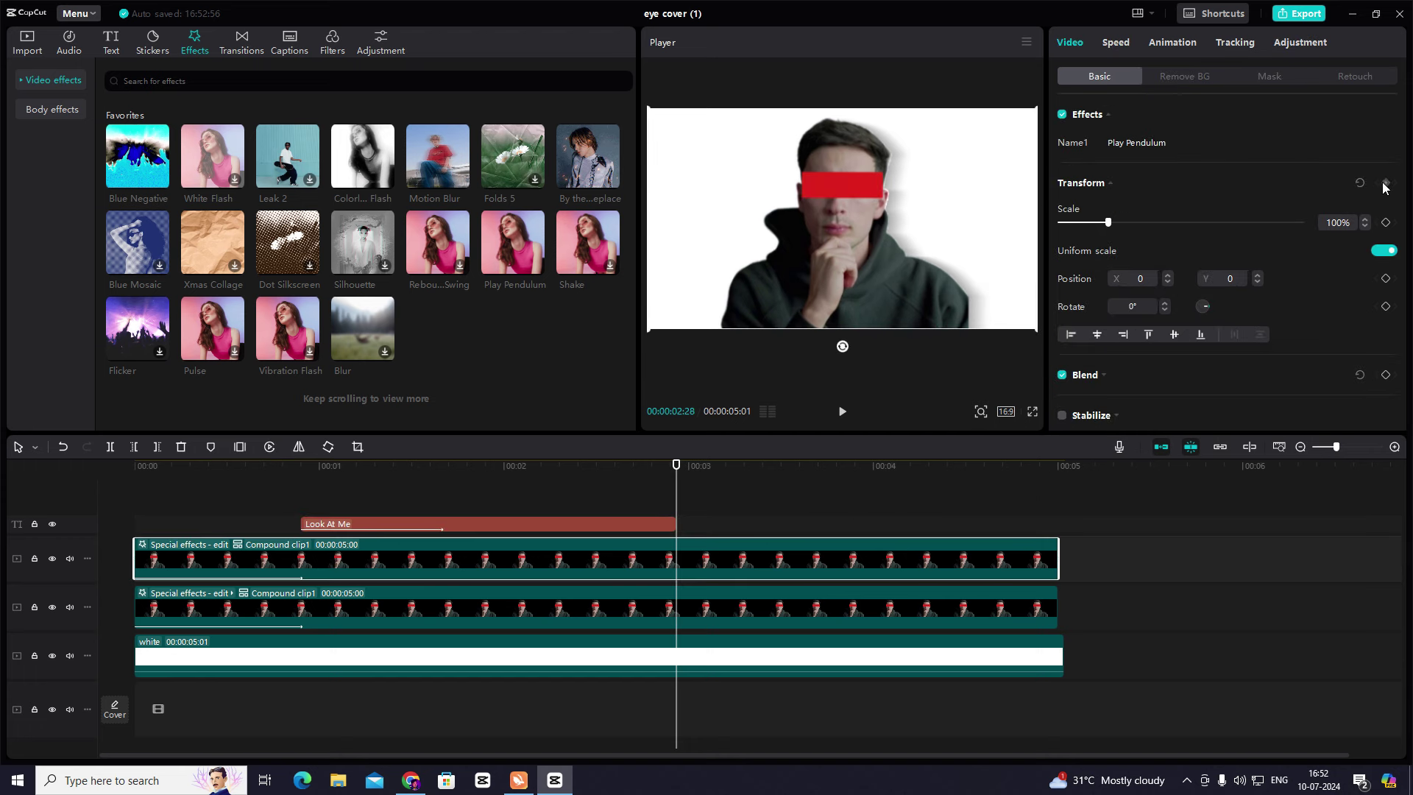
{"action": "left_click", "coordinate": [690, 613]}
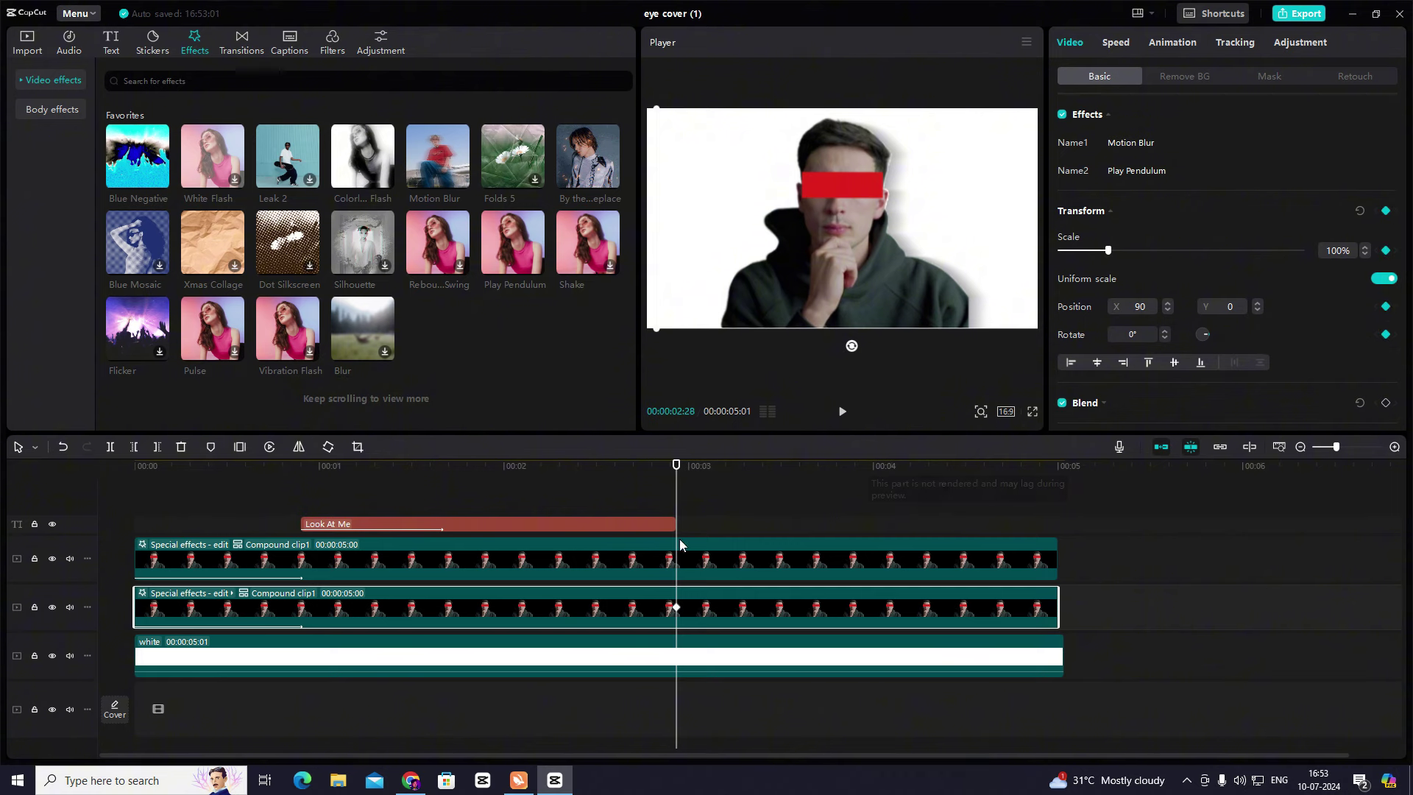
{"action": "left_click_drag", "start_coordinate": [677, 510], "coordinate": [834, 527]}
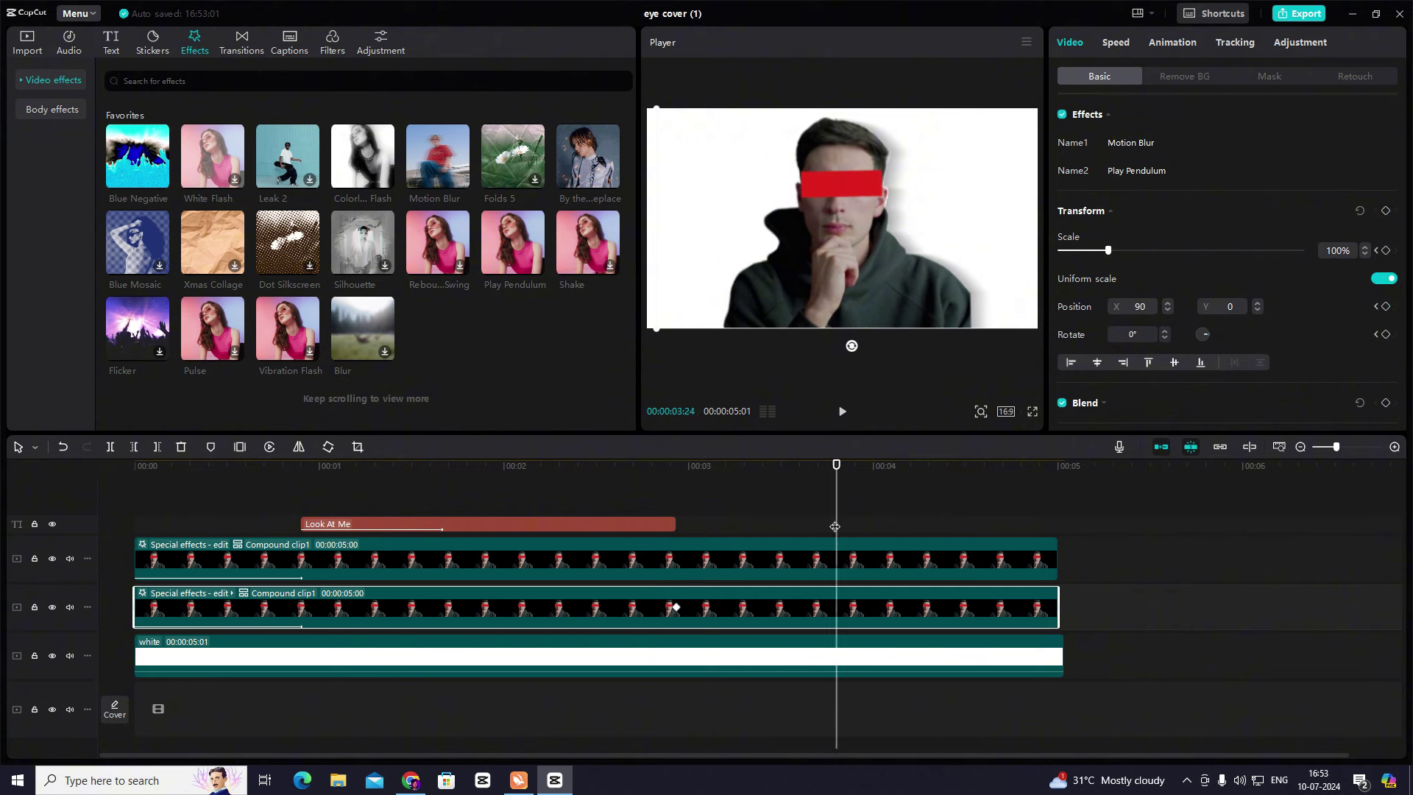
{"action": "left_click", "coordinate": [903, 570]}
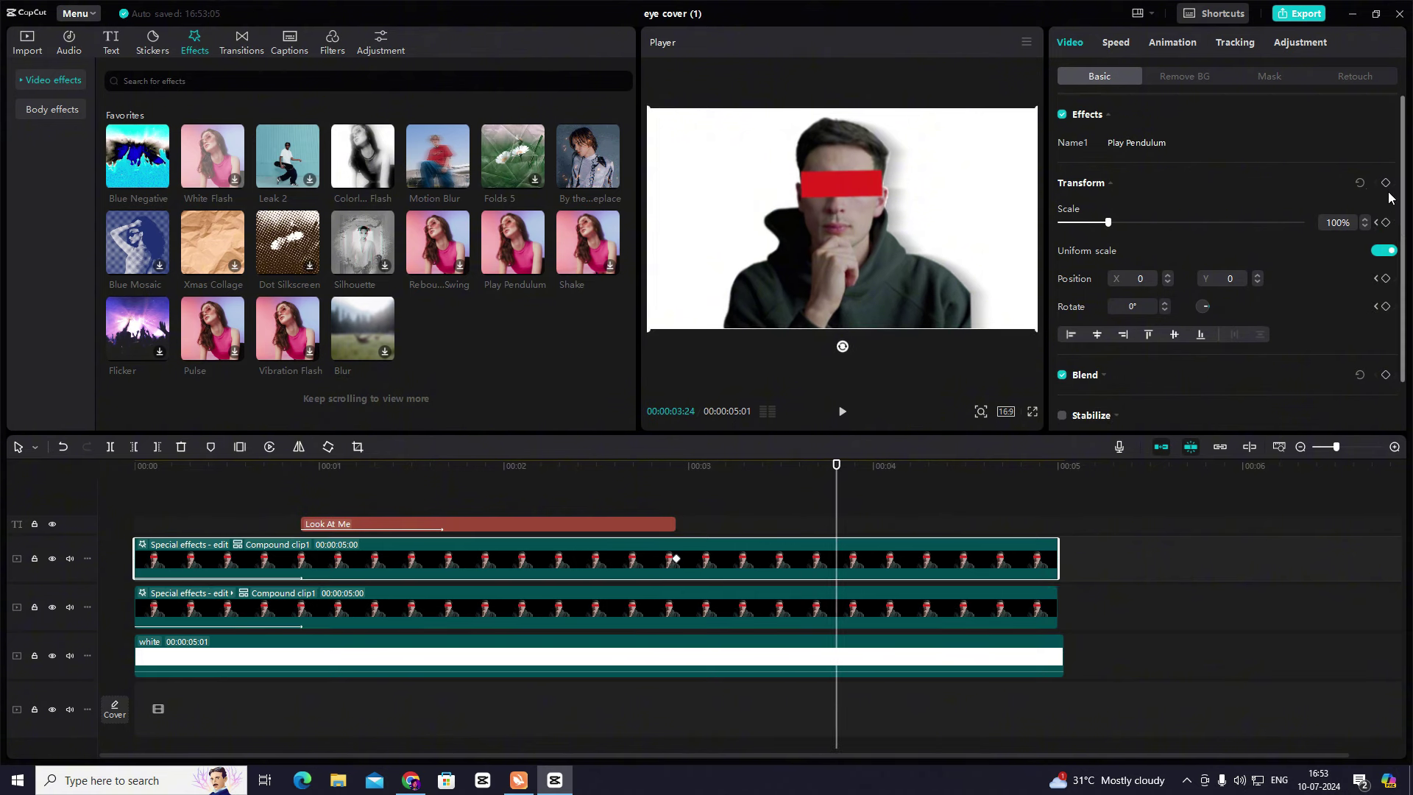
{"action": "left_click_drag", "start_coordinate": [873, 297], "coordinate": [787, 291]}
{"action": "left_click", "coordinate": [846, 611]}
{"action": "left_click_drag", "start_coordinate": [941, 299], "coordinate": [859, 298]}
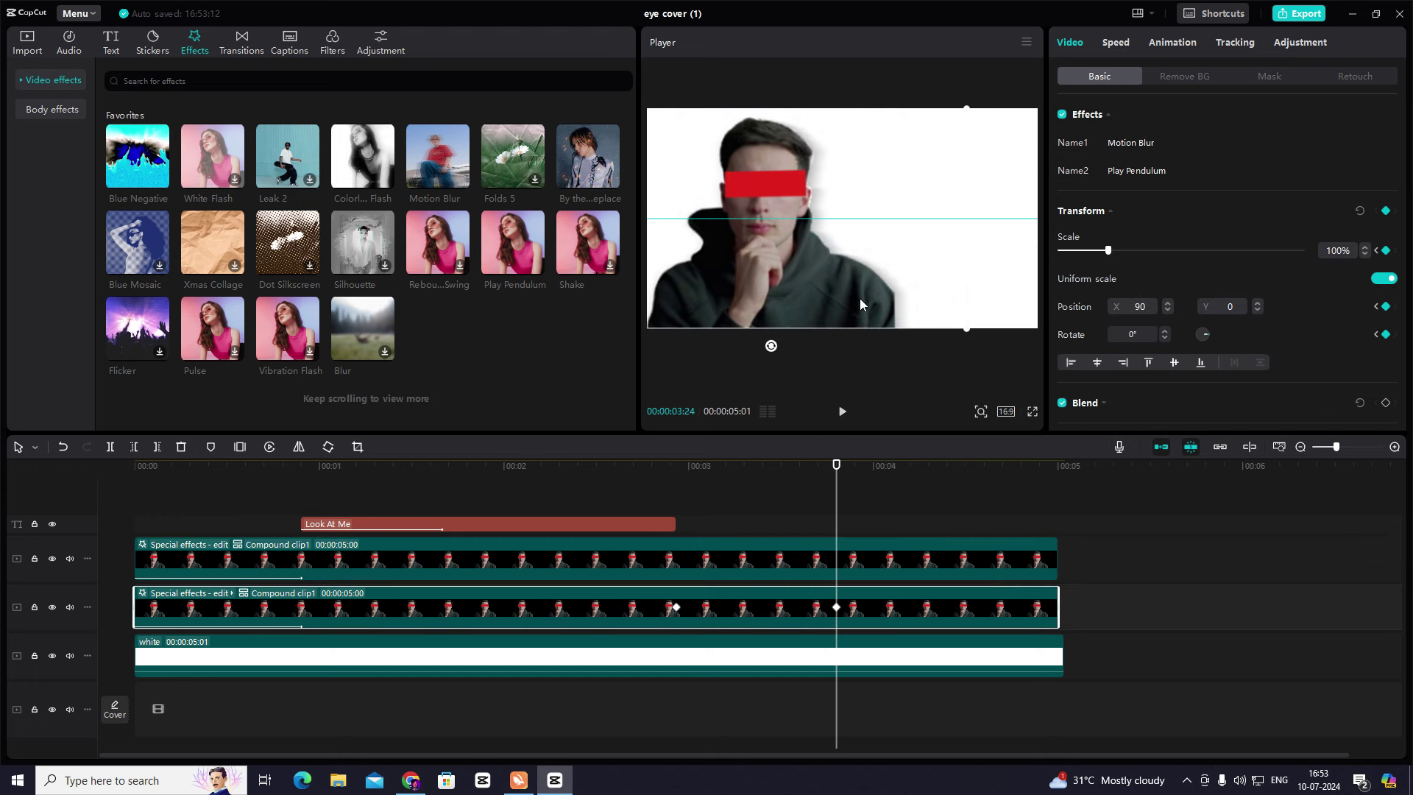
- Apply the third preset easing curve to the upper compound clip's X-position movement between its two keyframes
{"action": "left_click", "coordinate": [861, 79]}
{"action": "left_click", "coordinate": [721, 493]}
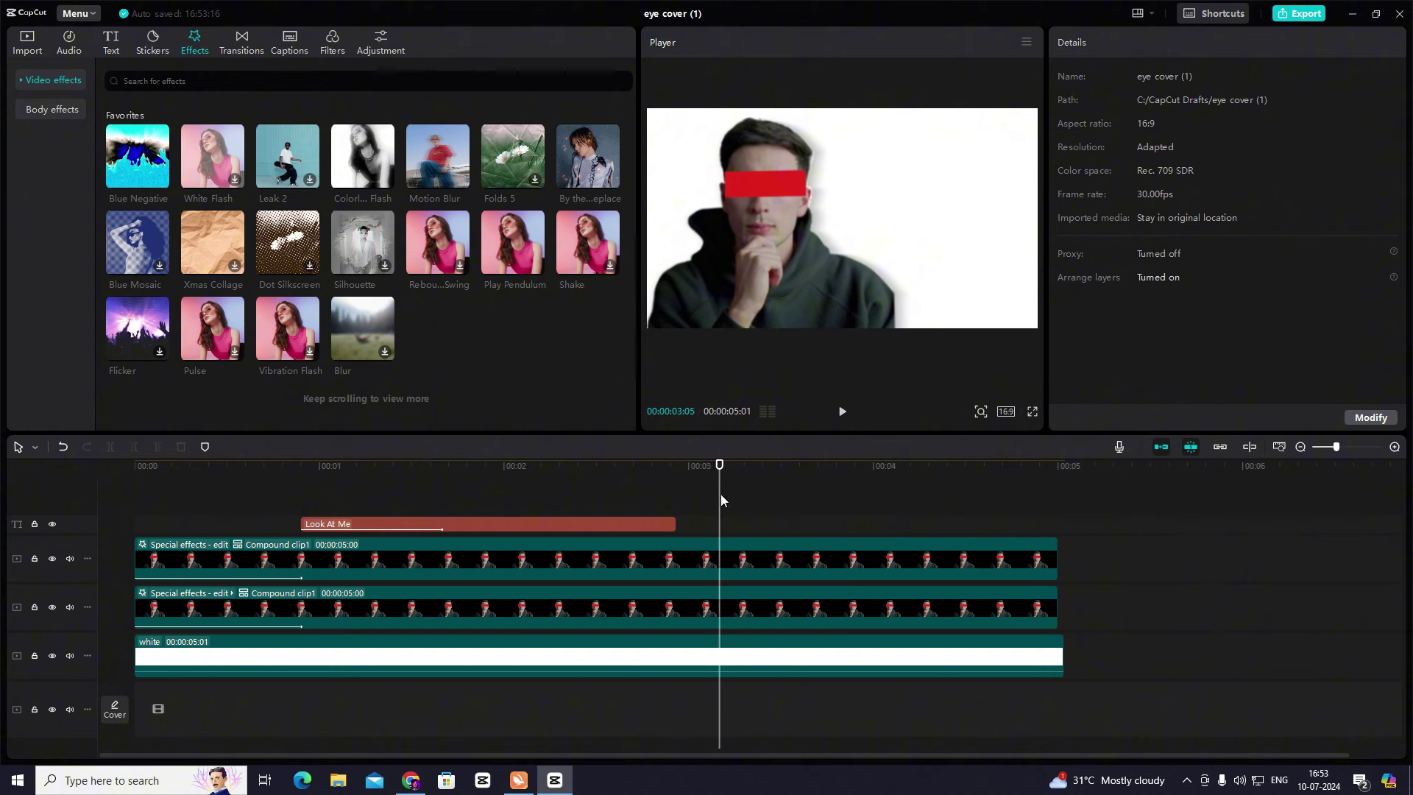
{"action": "left_click_drag", "start_coordinate": [720, 494], "coordinate": [775, 532]}
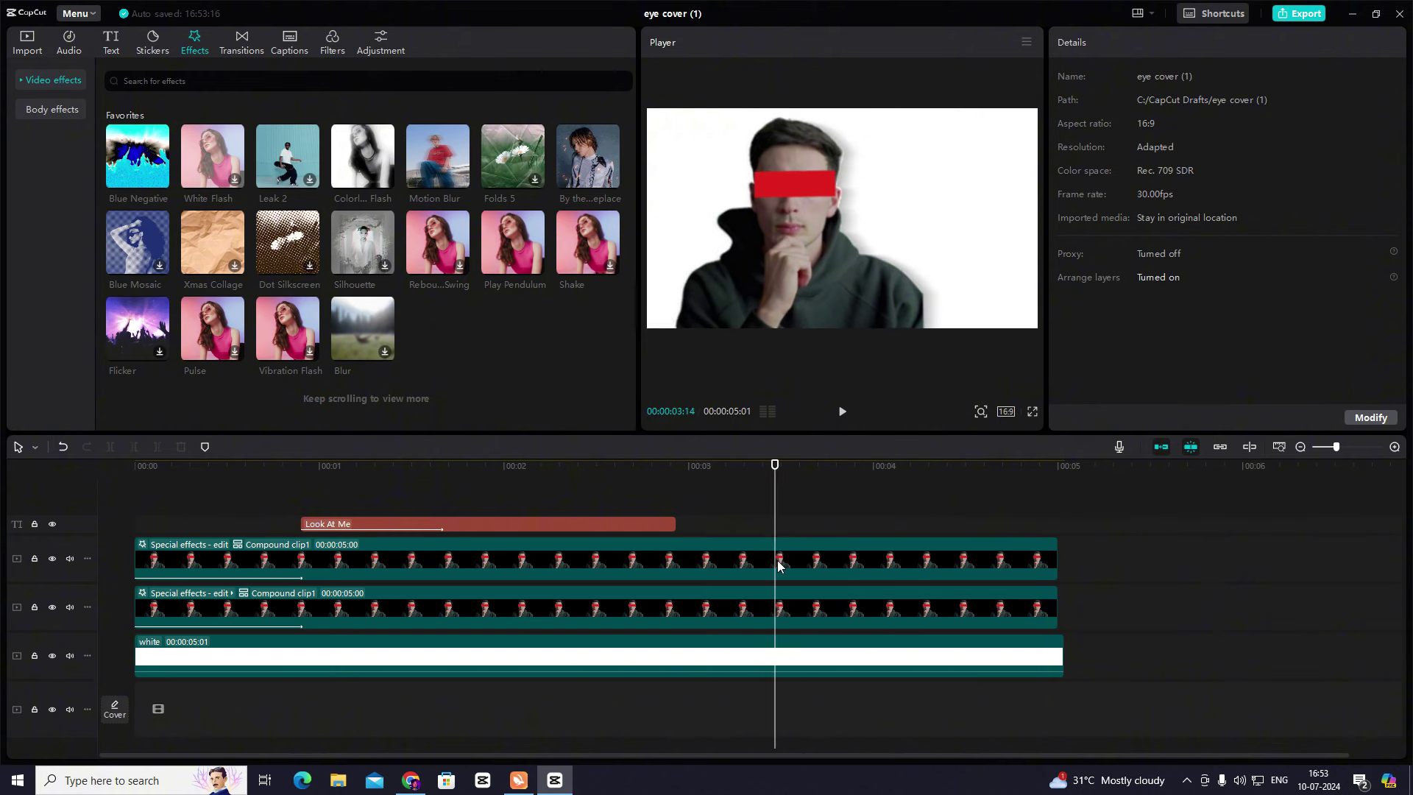
{"action": "left_click", "coordinate": [777, 565]}
{"action": "key", "text": "alt+k"}
{"action": "left_click", "coordinate": [761, 532]}
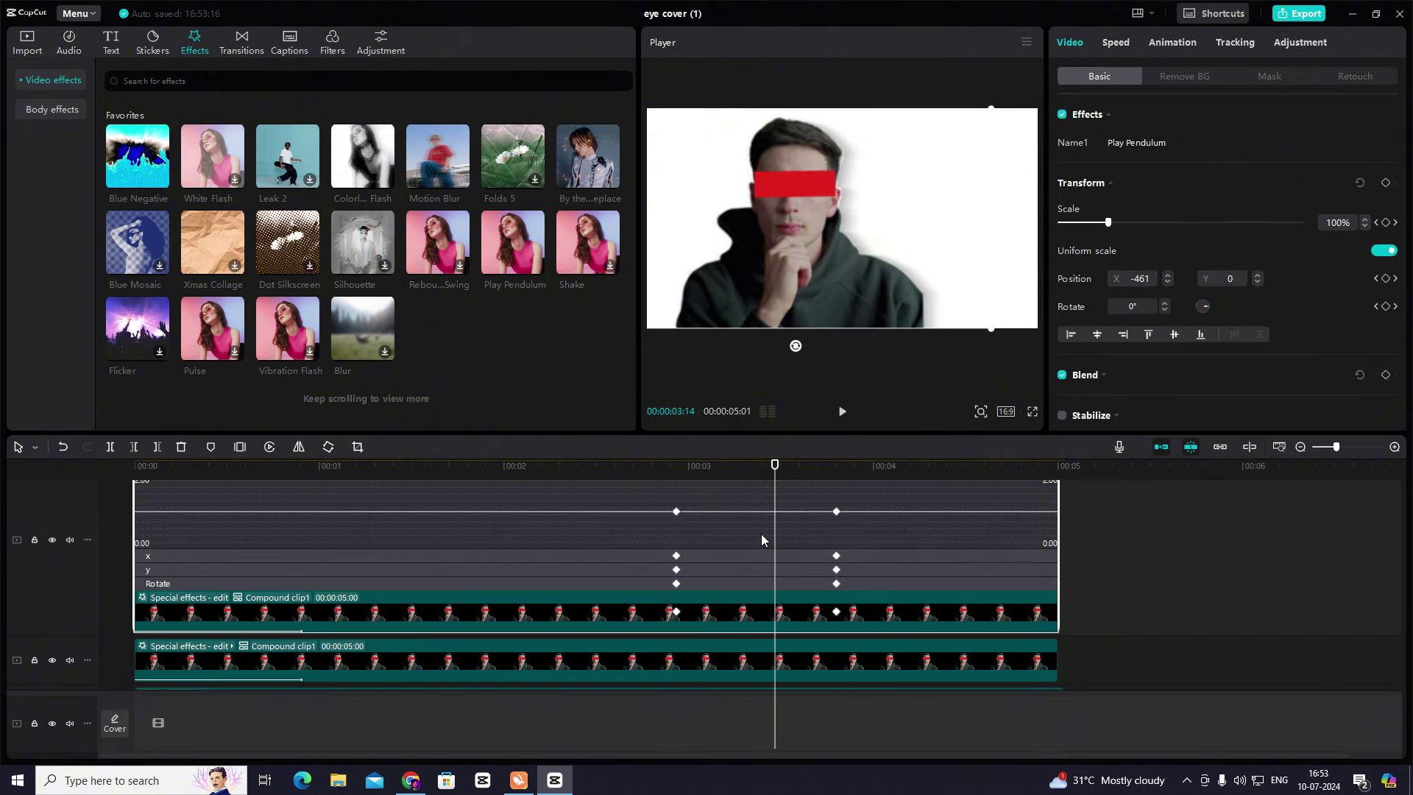
{"action": "left_click", "coordinate": [746, 554]}
{"action": "left_click", "coordinate": [836, 532]}
{"action": "scroll", "coordinate": [759, 566], "scroll_direction": "up", "scroll_amount": 1}
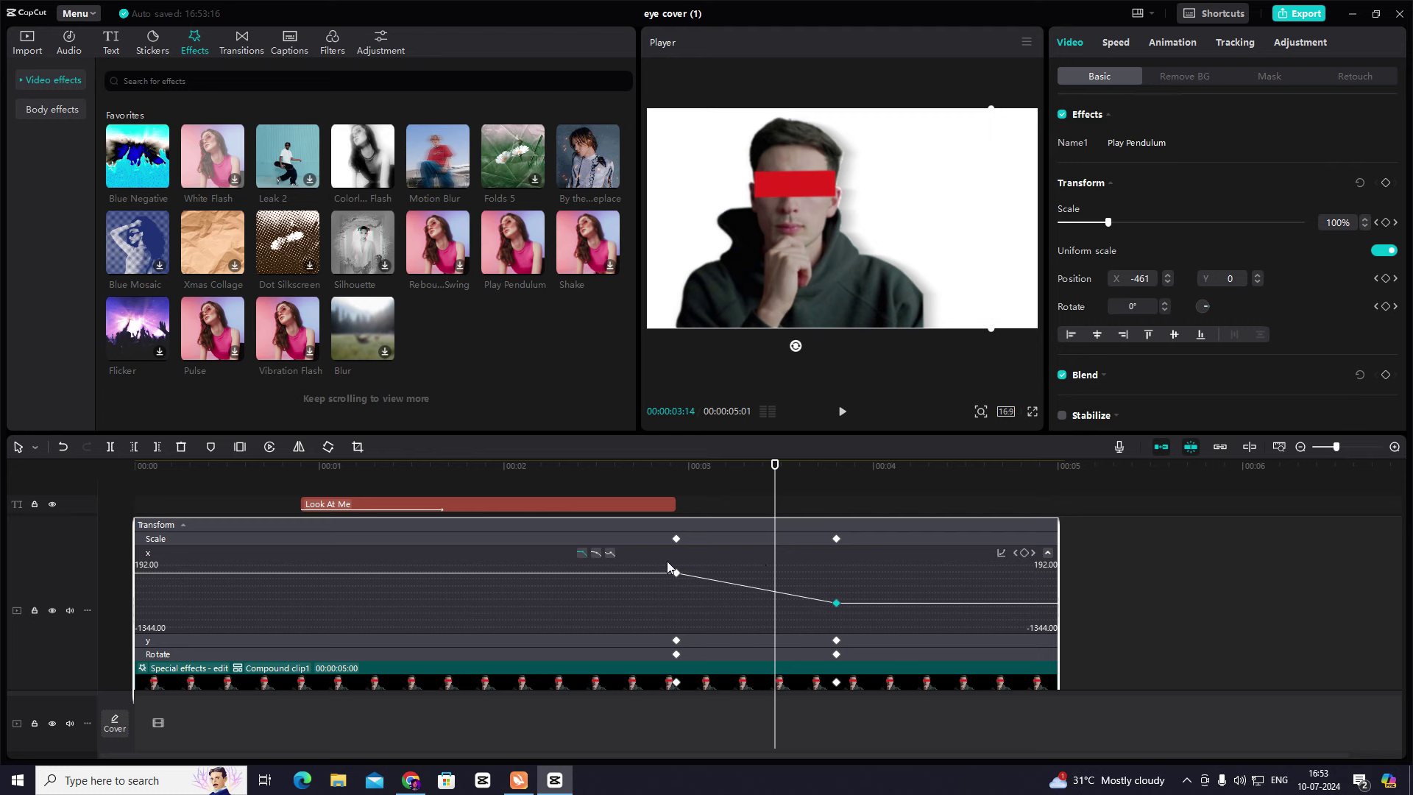
{"action": "left_click", "coordinate": [610, 552]}
{"action": "scroll", "coordinate": [742, 599], "scroll_direction": "down", "scroll_amount": 2}
{"action": "left_click", "coordinate": [742, 599]}
{"action": "key", "text": "alt+k"}
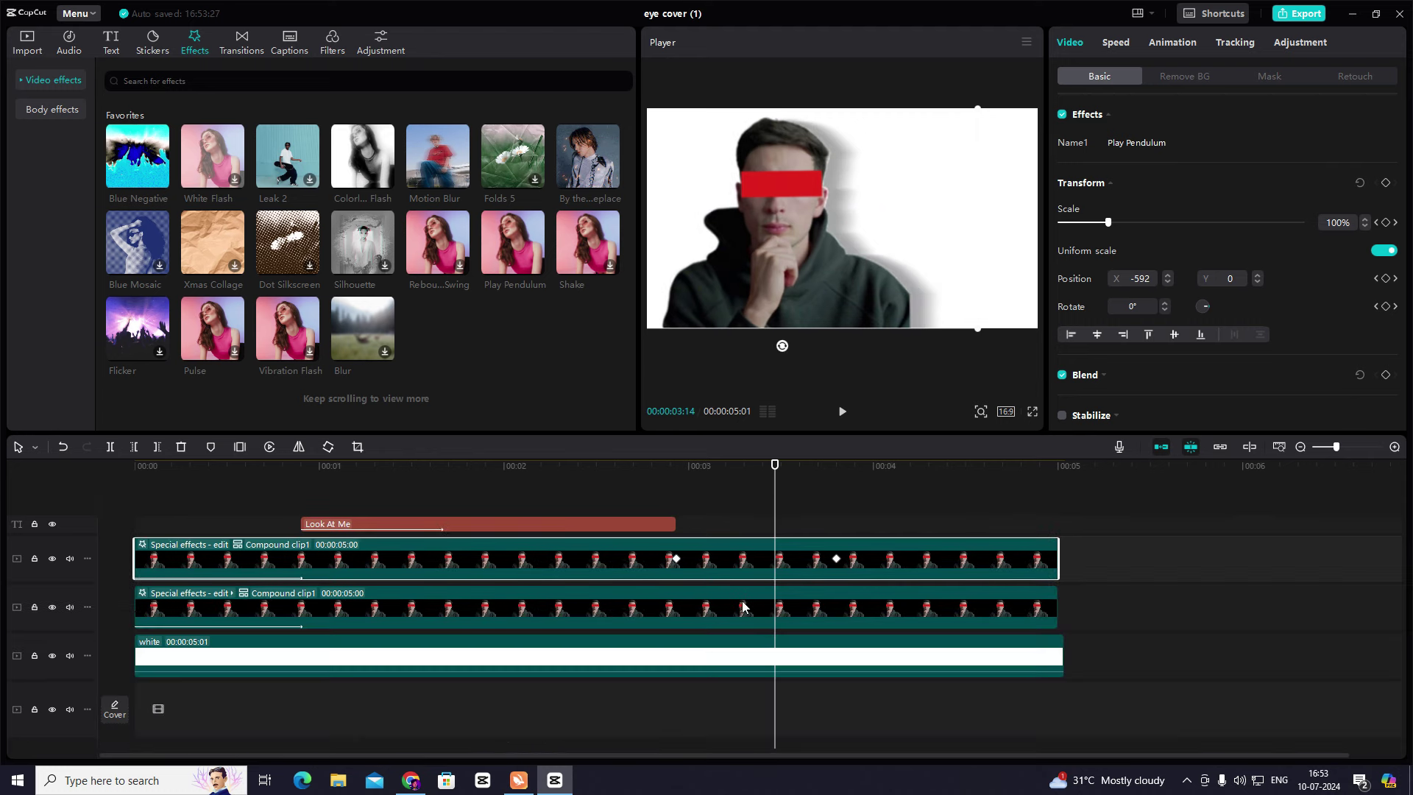
- Apply a preset easing curve to the lower compound clip's X-position movement between its two keyframes
{"action": "left_click", "coordinate": [742, 605]}
{"action": "scroll", "coordinate": [722, 582], "scroll_direction": "up", "scroll_amount": 1}
{"action": "scroll", "coordinate": [727, 571], "scroll_direction": "down", "scroll_amount": 1}
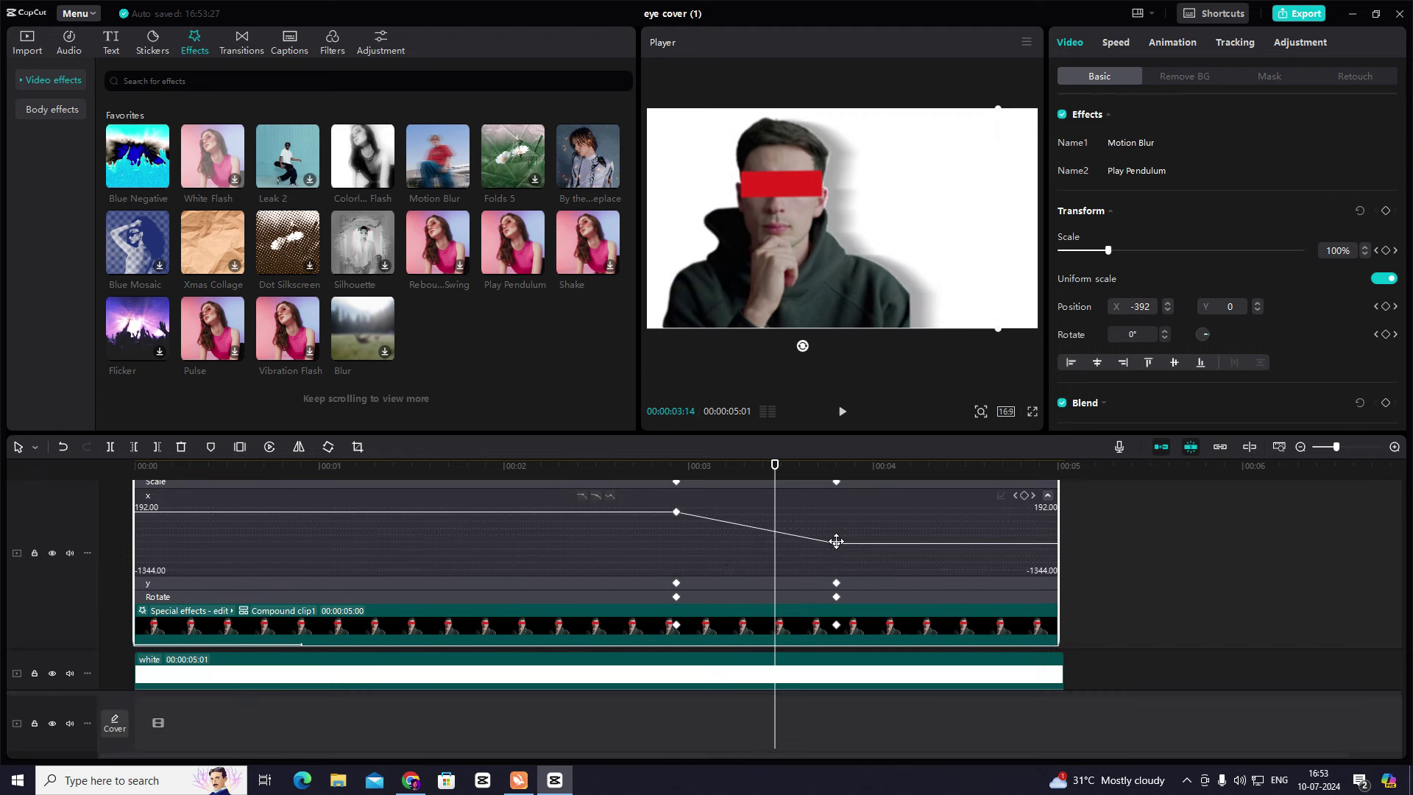
{"action": "left_click", "coordinate": [601, 496]}
{"action": "key", "text": "alt+k"}
- Preview the eased movement from 00:00:02:28 and play the sequence again from the start
{"action": "left_click", "coordinate": [678, 505]}
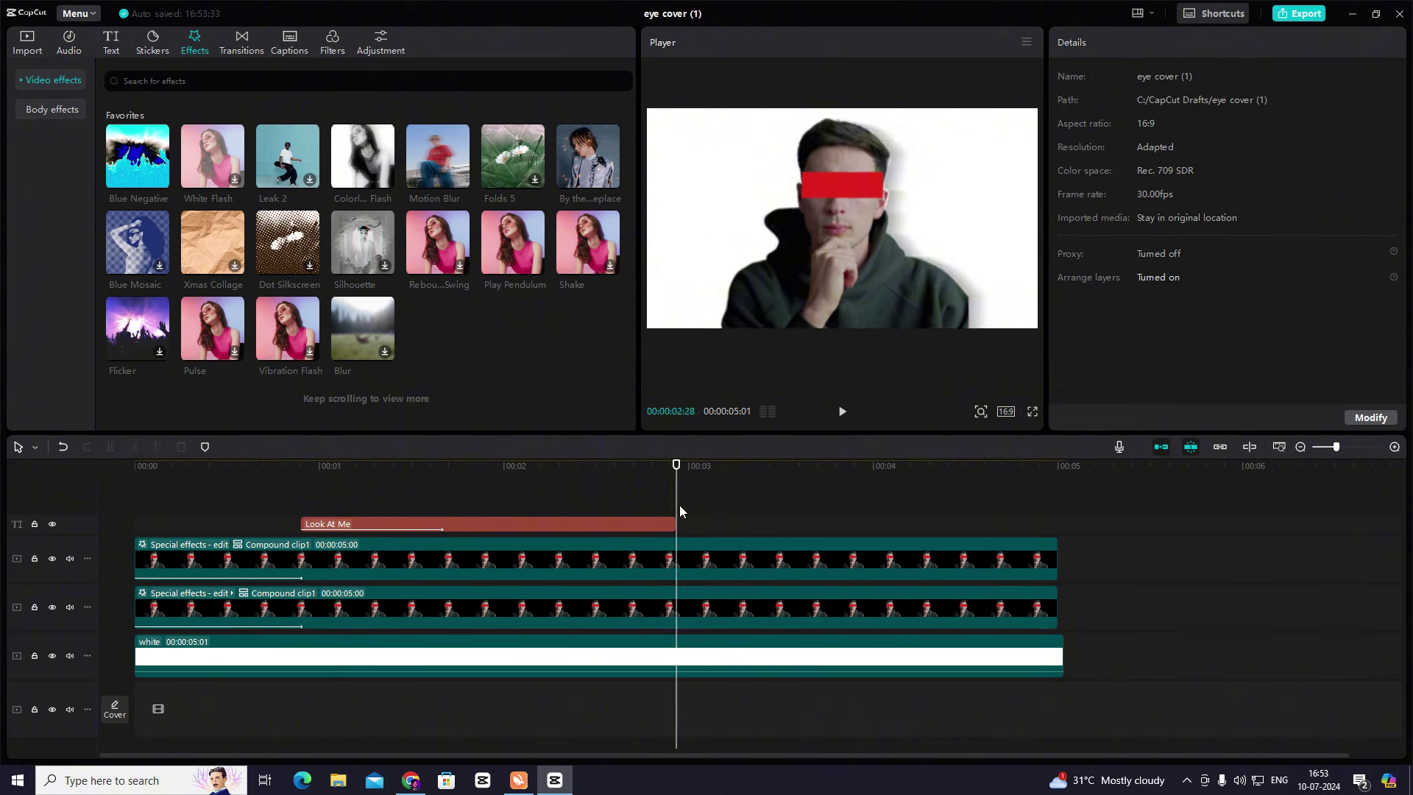
{"action": "key", "text": "space"}
{"action": "key", "text": "space"}
{"action": "left_click_drag", "start_coordinate": [892, 496], "coordinate": [135, 479]}
{"action": "key", "text": "space"}
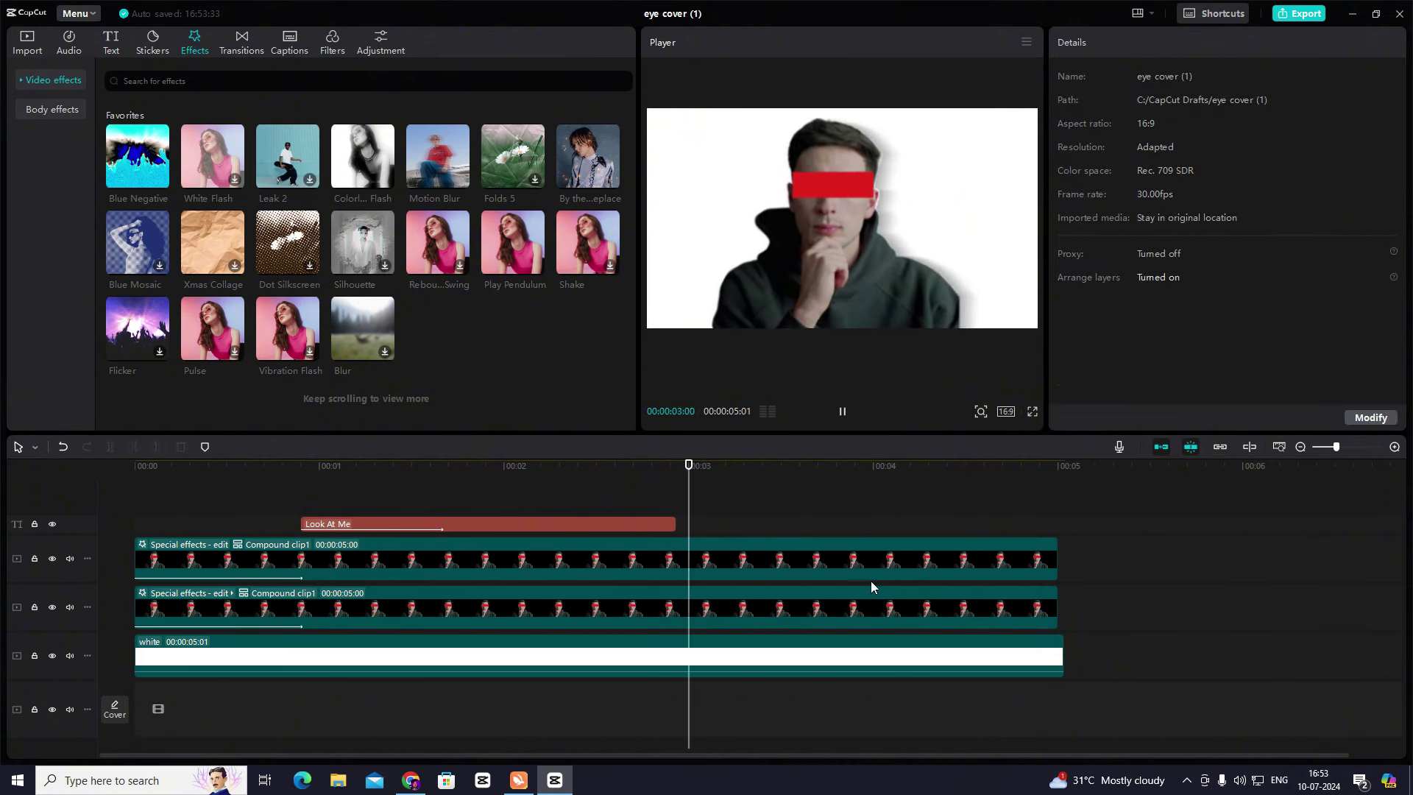
{"action": "key", "text": "space"}
- Add a default text clip between the two compound clips' tracks, running from about 00:00:02:27 to near the end of the compound clips
{"action": "left_click", "coordinate": [110, 42]}
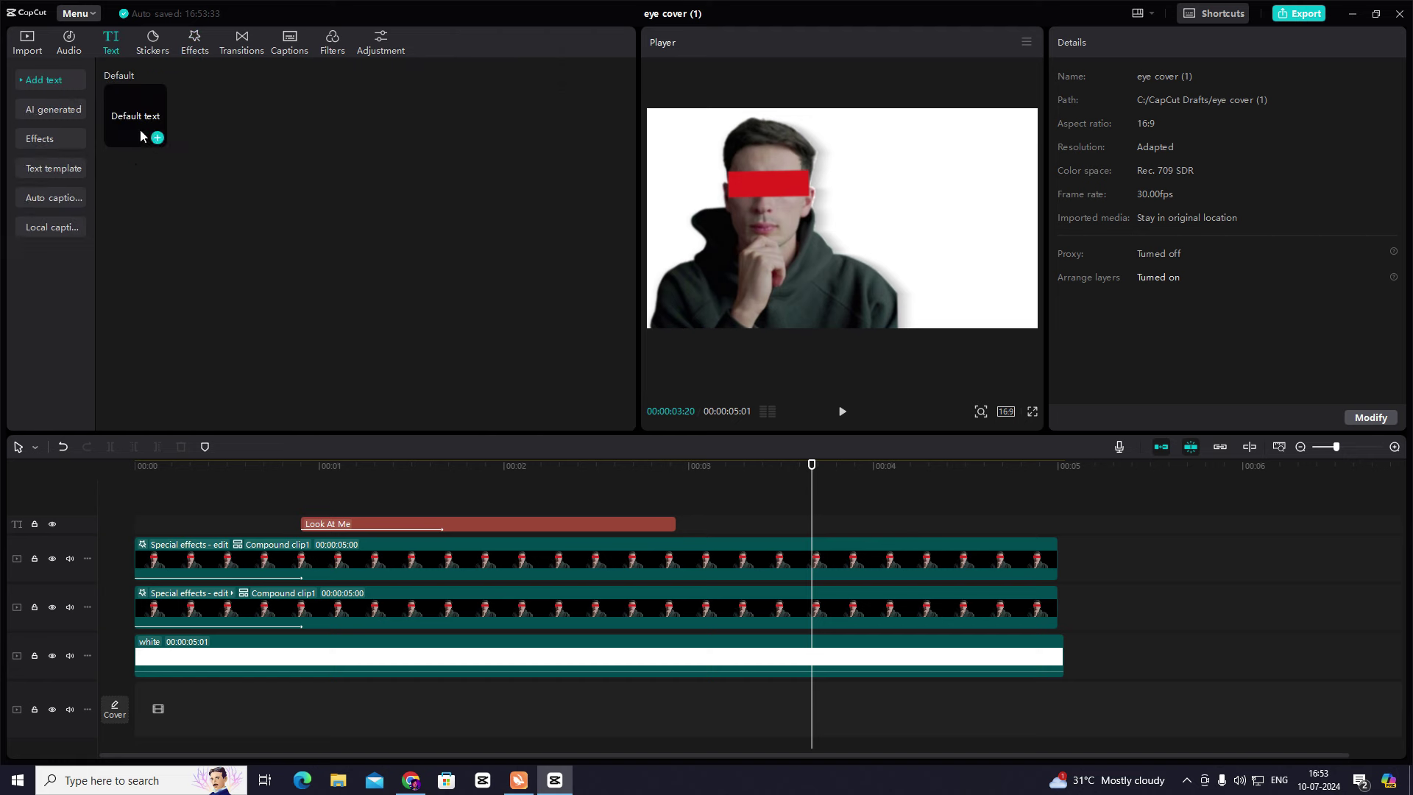
{"action": "left_click_drag", "start_coordinate": [140, 129], "coordinate": [683, 524]}
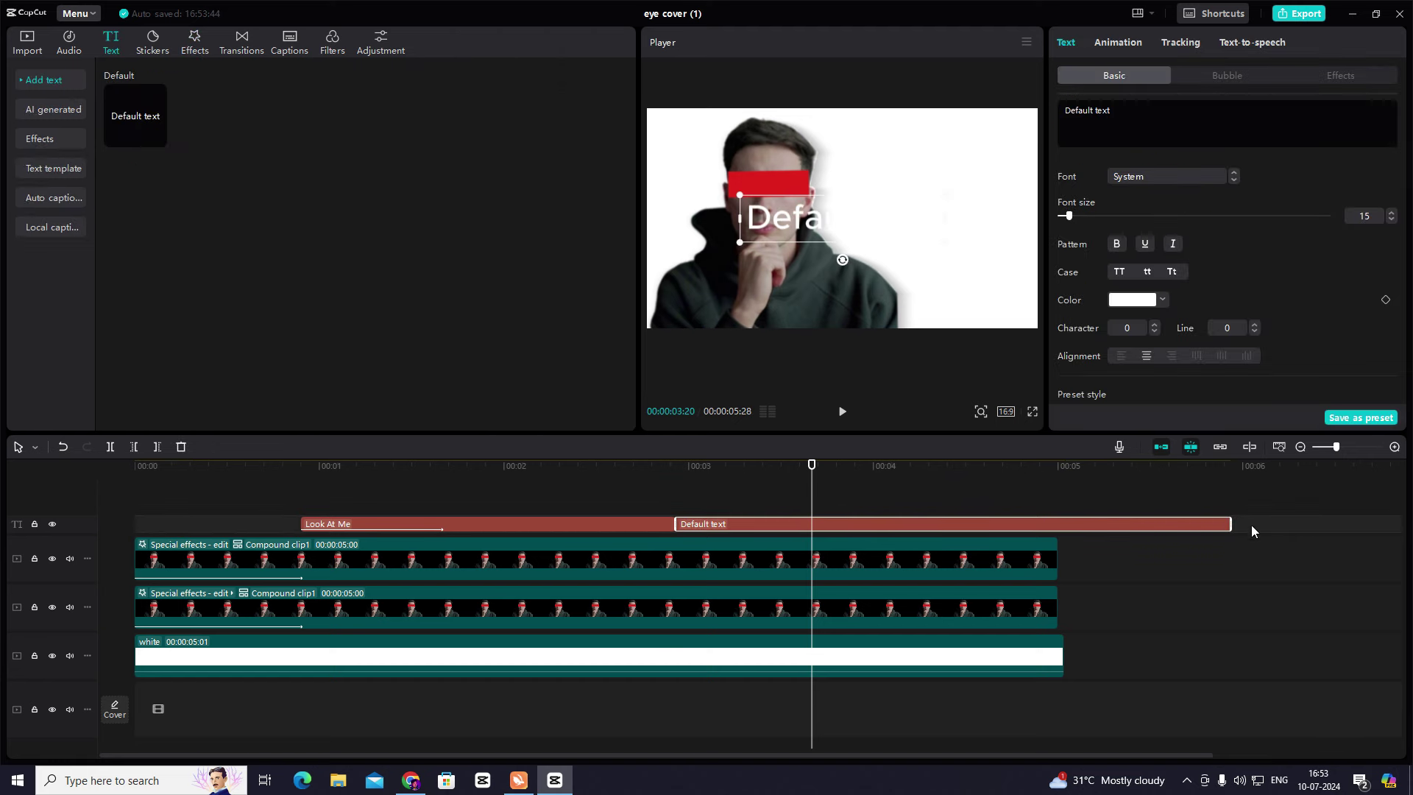
{"action": "left_click_drag", "start_coordinate": [1231, 524], "coordinate": [1053, 525]}
{"action": "left_click_drag", "start_coordinate": [897, 524], "coordinate": [892, 593]}
- Change the default text to "let's edit" and set its font to Impact
{"action": "left_click", "coordinate": [669, 492]}
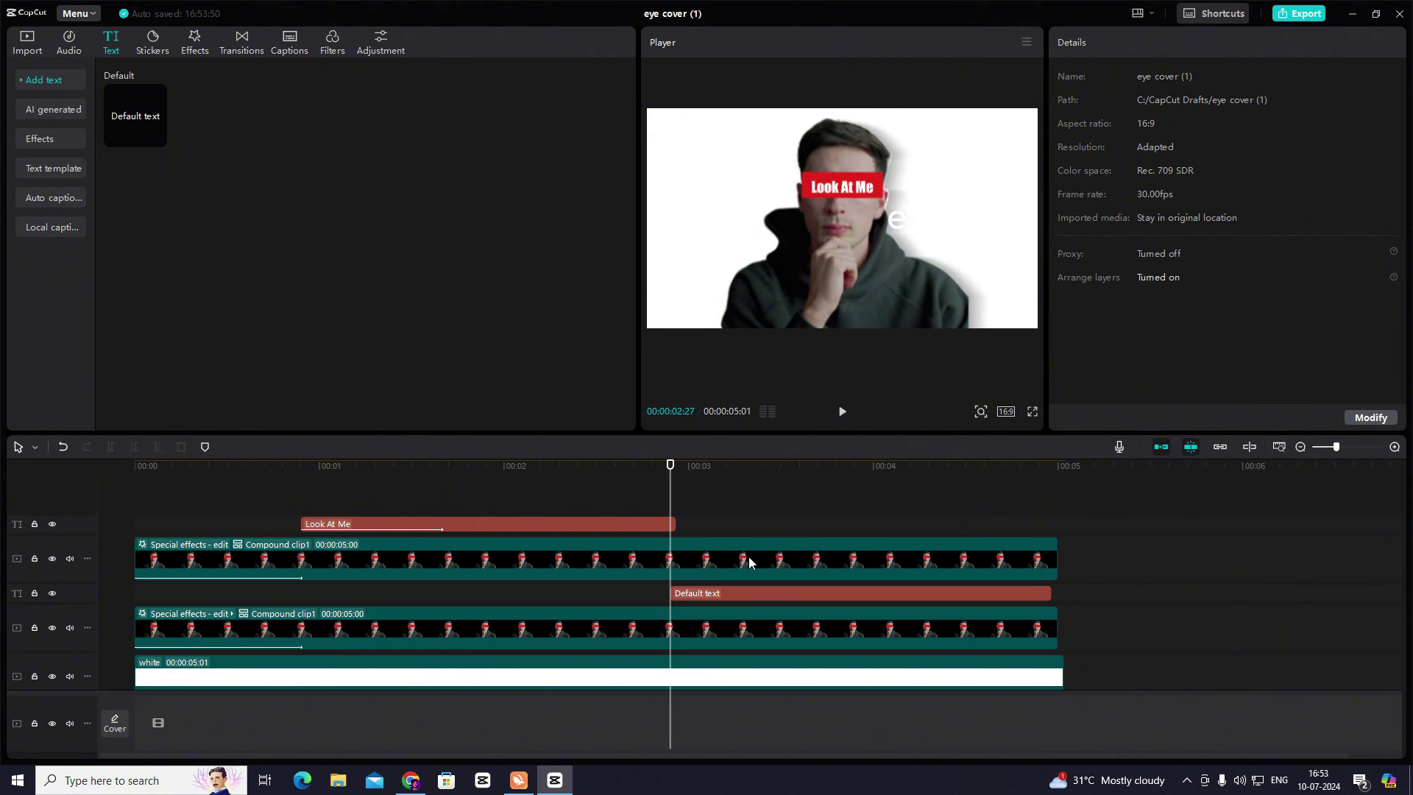
{"action": "left_click", "coordinate": [742, 596]}
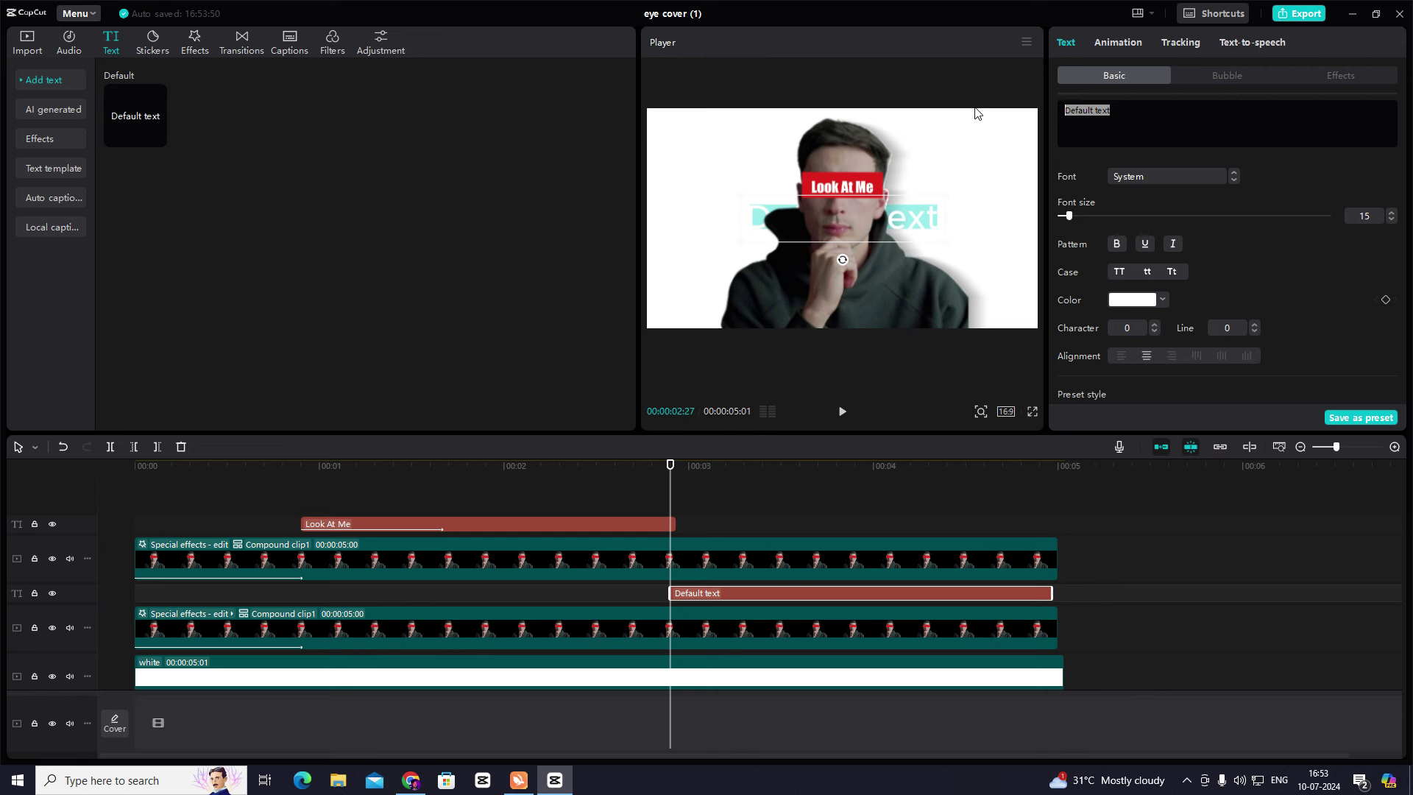
{"action": "type", "text": "l"}
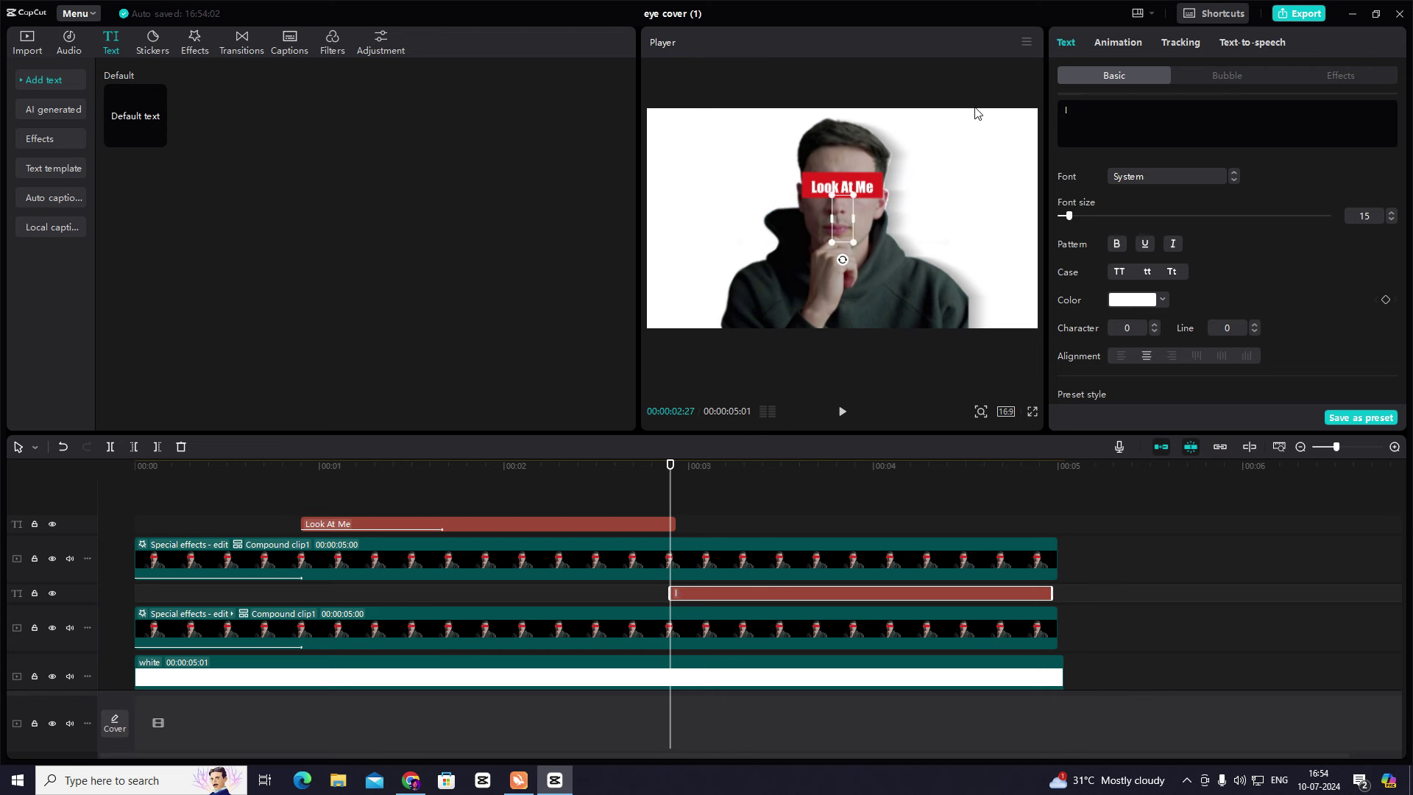
{"action": "type", "text": "et'"}
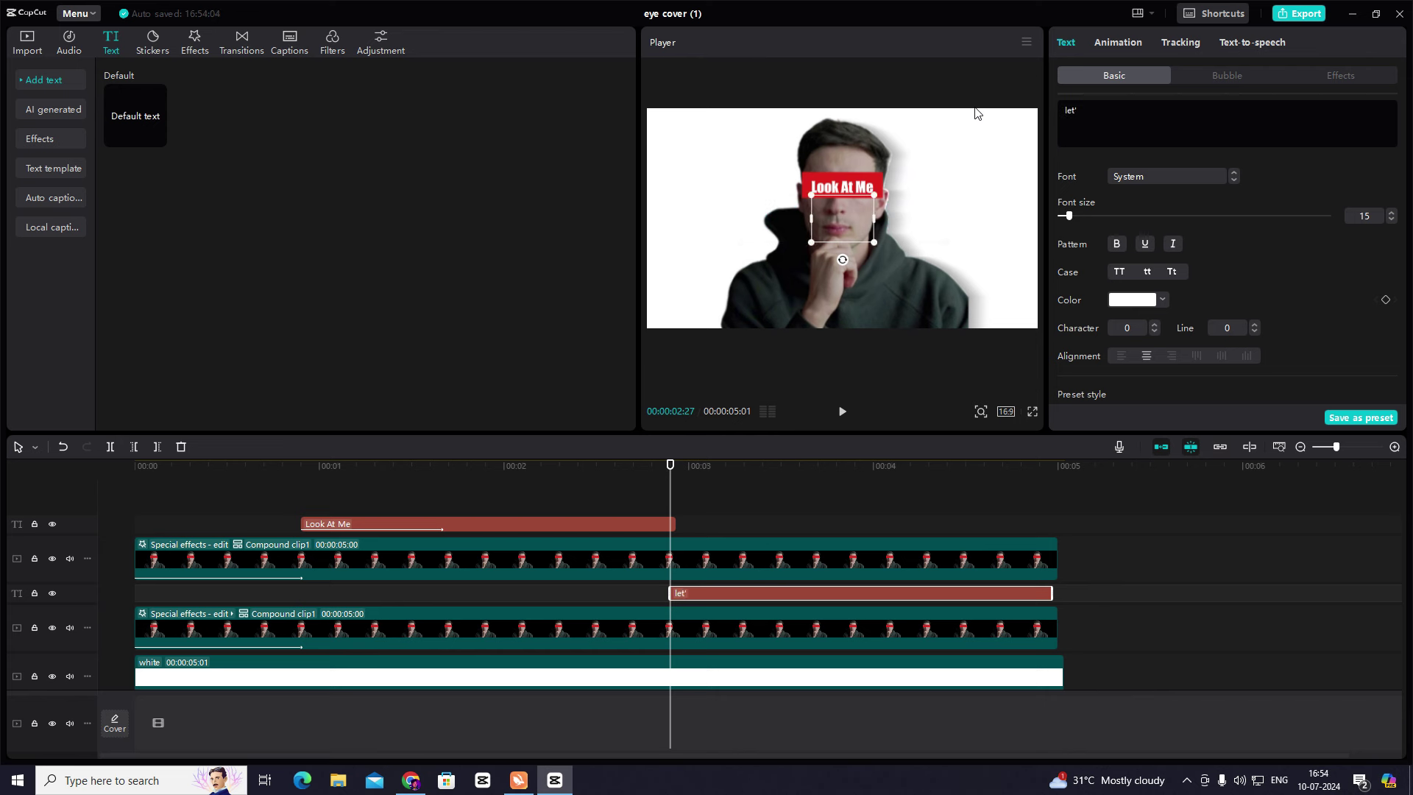
{"action": "type", "text": "s edit"}
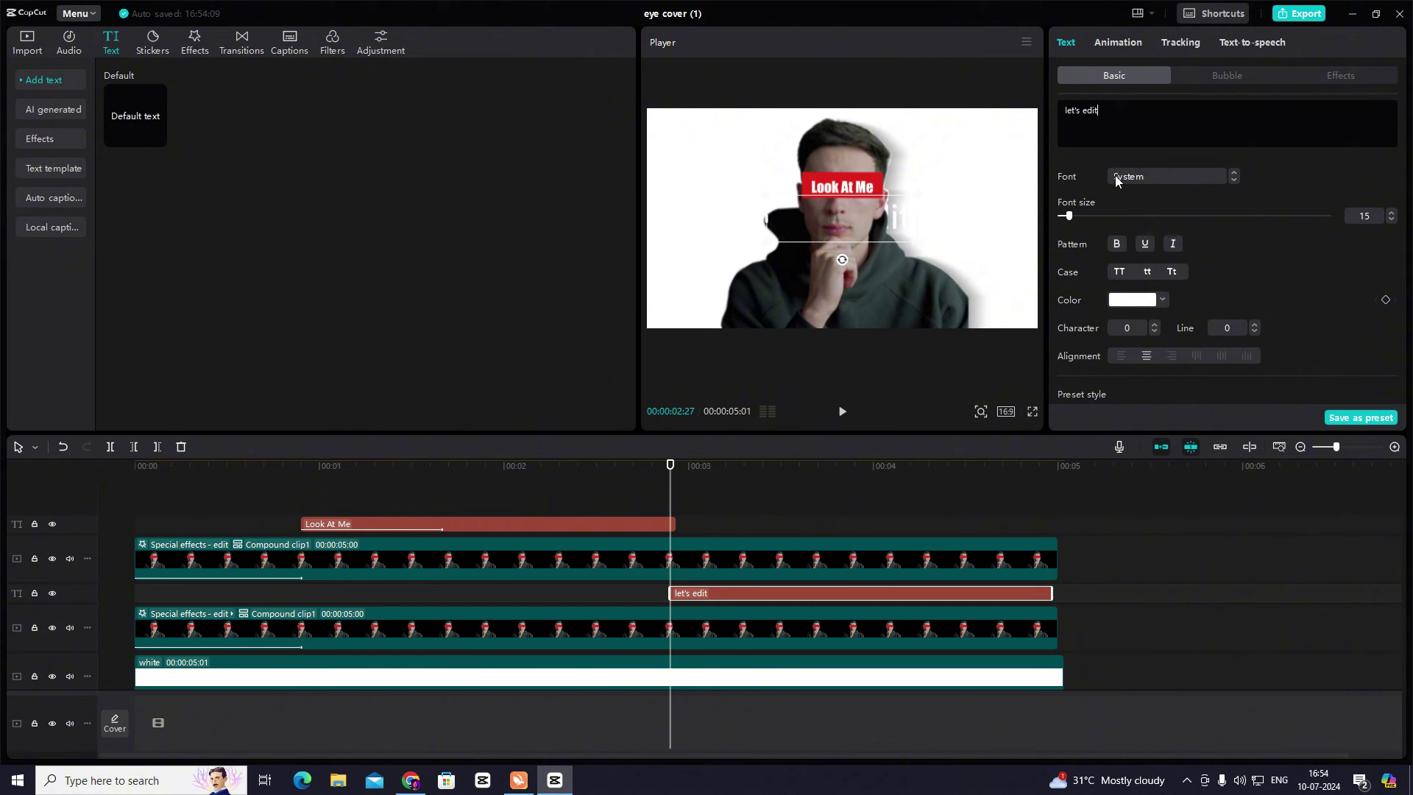
{"action": "left_click", "coordinate": [1172, 183]}
{"action": "left_click", "coordinate": [1148, 243]}
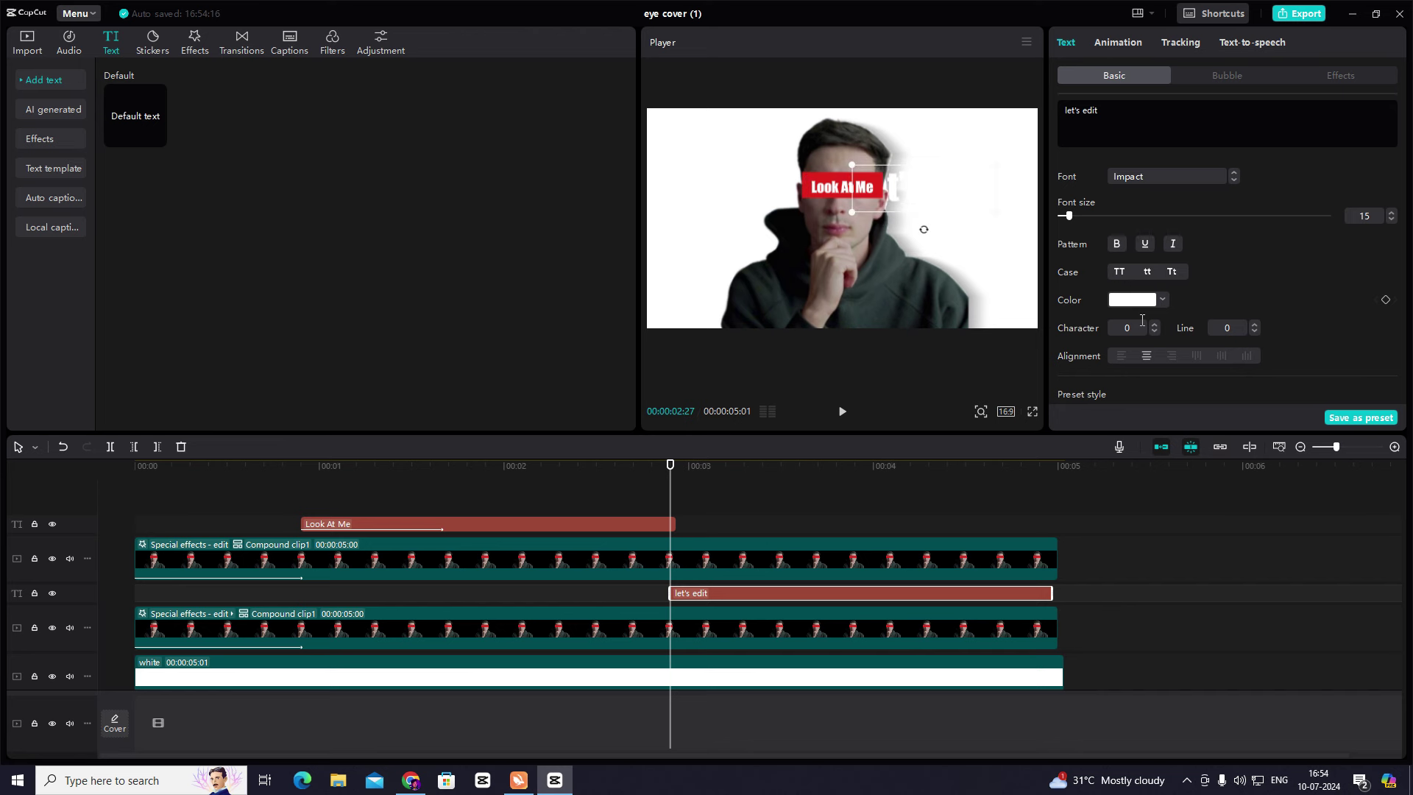
- Add a black shadow to the "let's edit" text with 44% opacity and increased blurriness
{"action": "scroll", "coordinate": [1138, 316], "scroll_direction": "down", "scroll_amount": 5}
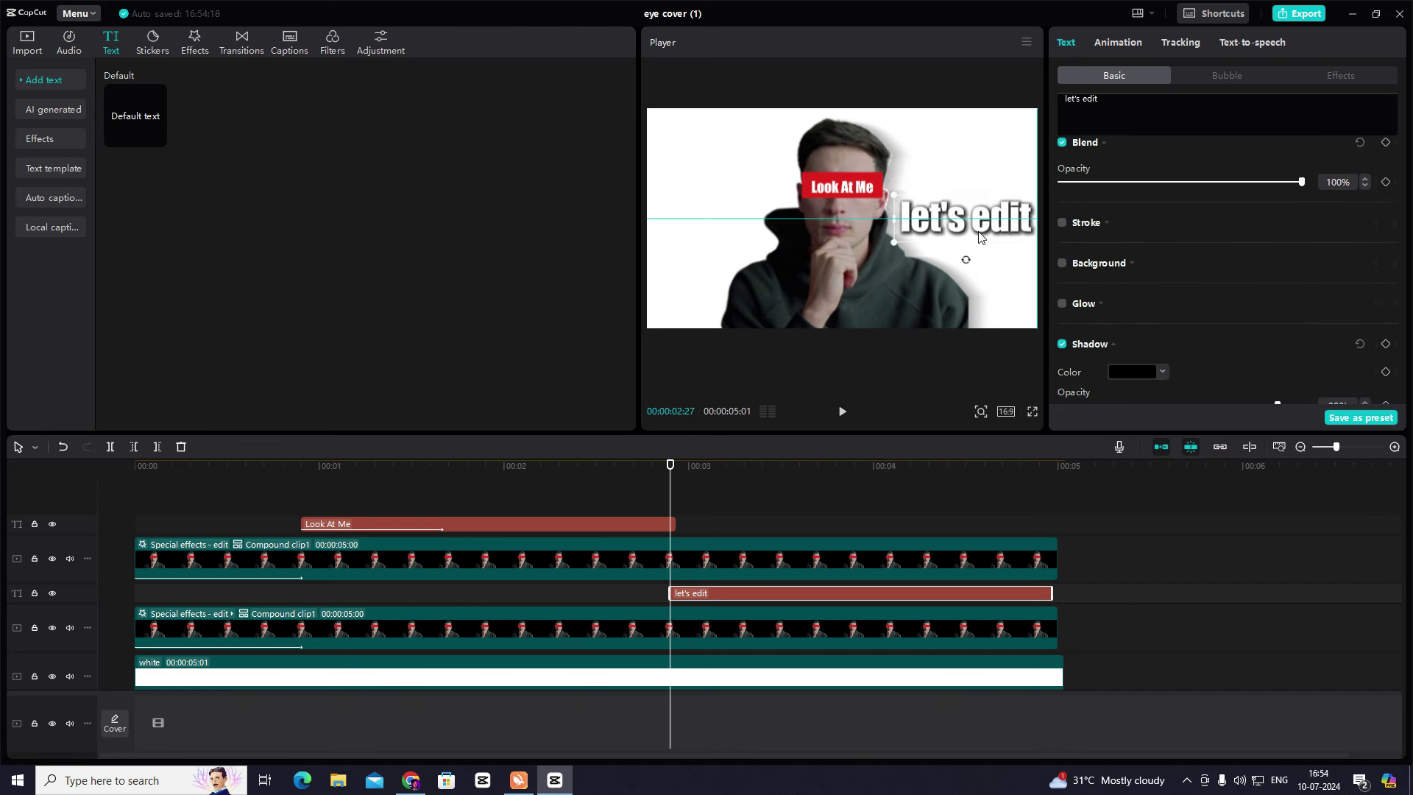
{"action": "scroll", "coordinate": [1207, 361], "scroll_direction": "down", "scroll_amount": 1}
{"action": "left_click_drag", "start_coordinate": [1179, 353], "coordinate": [1167, 353]}
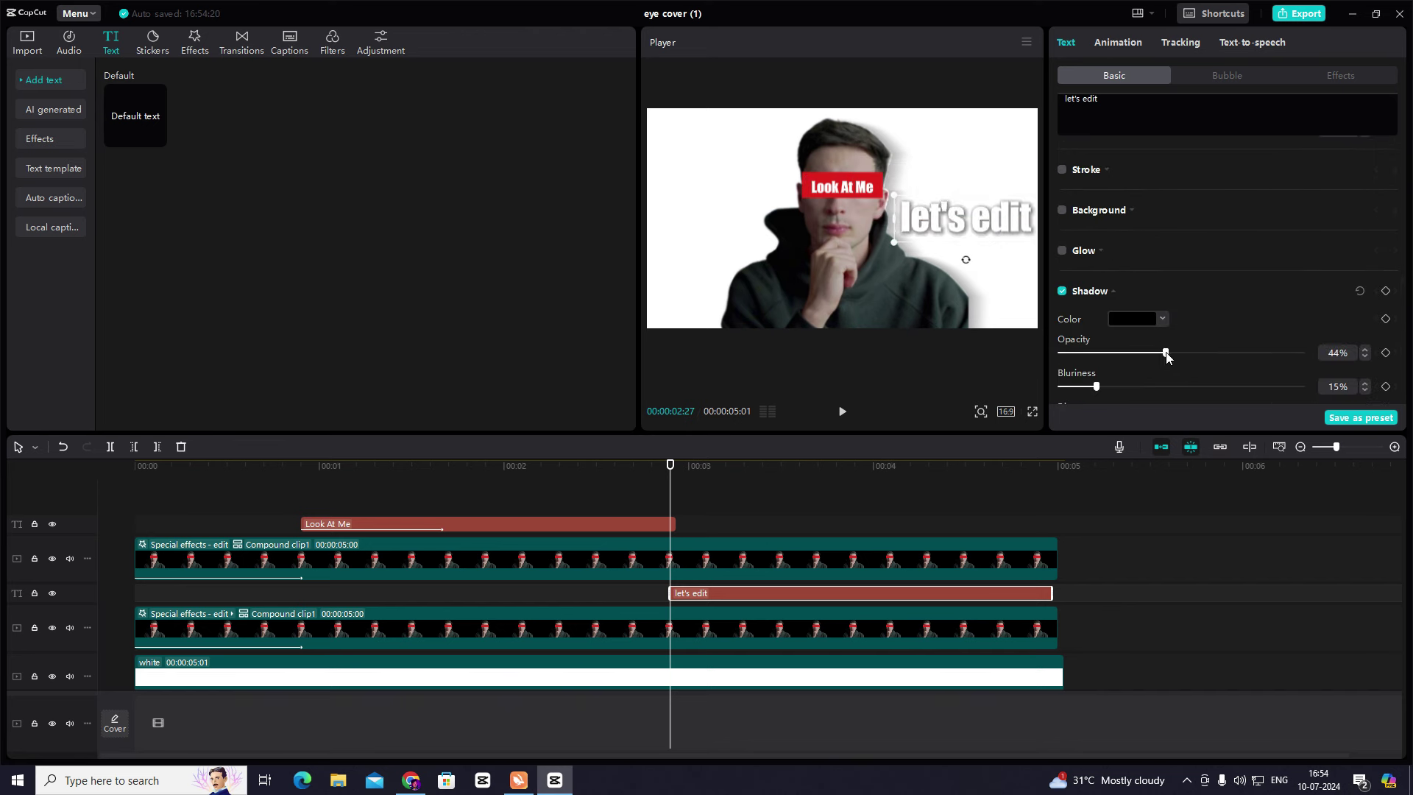
{"action": "left_click_drag", "start_coordinate": [1097, 389], "coordinate": [1112, 390]}
- Make the "let's edit" text bold title case and move it closer to the portrait, partly behind the man
{"action": "scroll", "coordinate": [1128, 318], "scroll_direction": "up", "scroll_amount": 5}
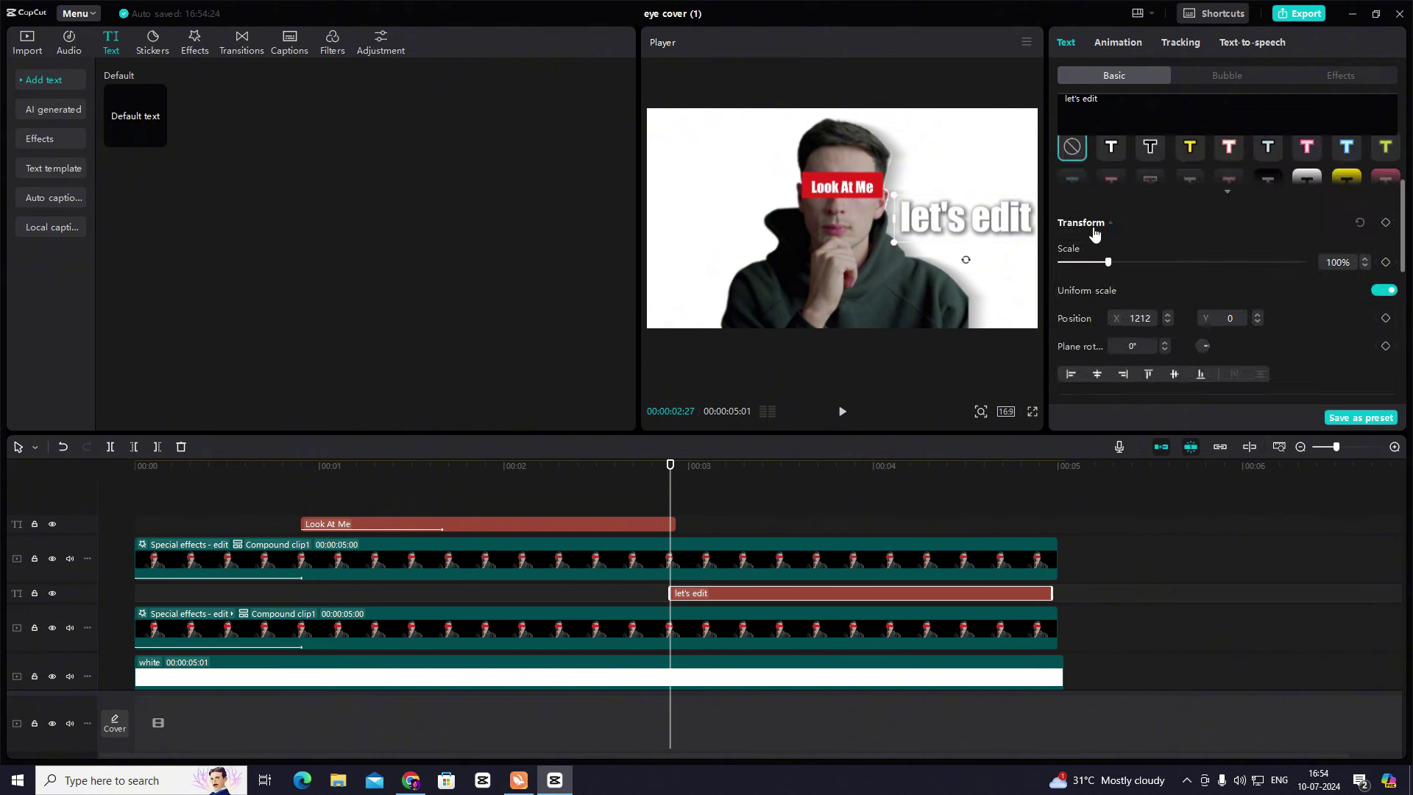
{"action": "left_click", "coordinate": [1171, 272]}
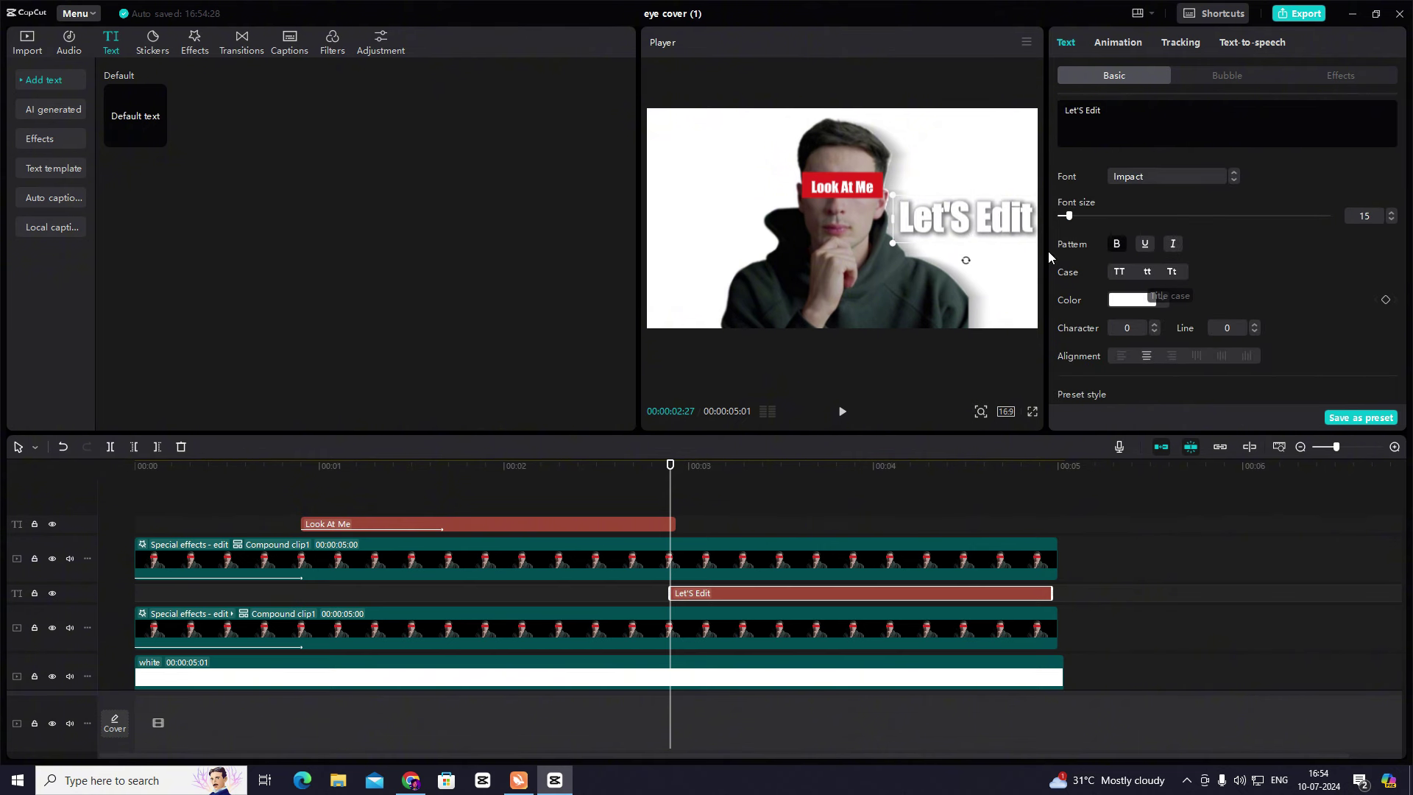
{"action": "left_click_drag", "start_coordinate": [949, 226], "coordinate": [882, 224]}
- Shift the "Let'S Edit" text clip to start at 00:00:02:28 and end level with the compound clips
{"action": "left_click", "coordinate": [674, 499]}
{"action": "left_click_drag", "start_coordinate": [704, 590], "coordinate": [713, 592]}
{"action": "key", "text": "space"}
{"action": "left_click", "coordinate": [696, 485]}
{"action": "left_click", "coordinate": [676, 491]}
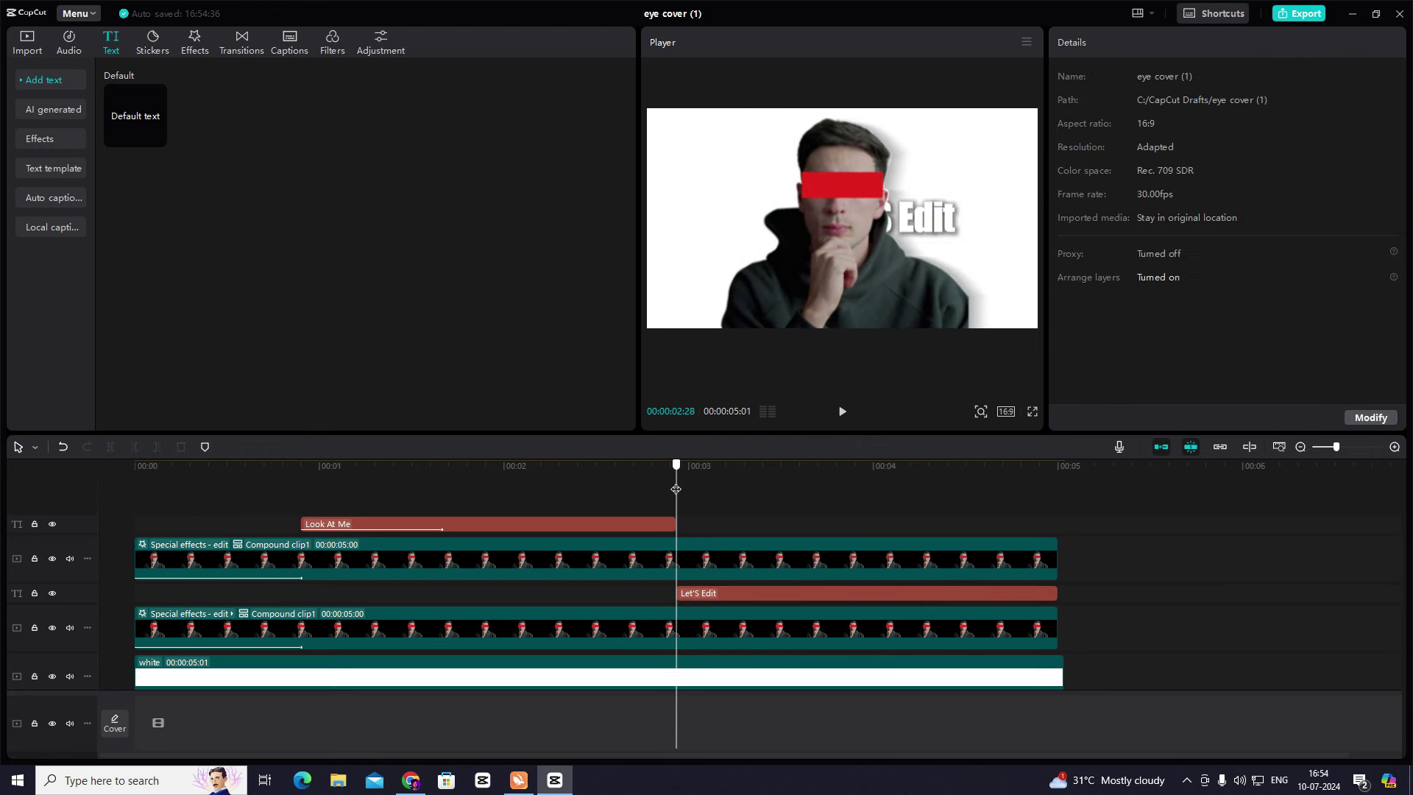
- Apply the "Blur ... Left" entrance animation to the "Let'S Edit" text and set its duration to 1.3 s
{"action": "left_click", "coordinate": [717, 593]}
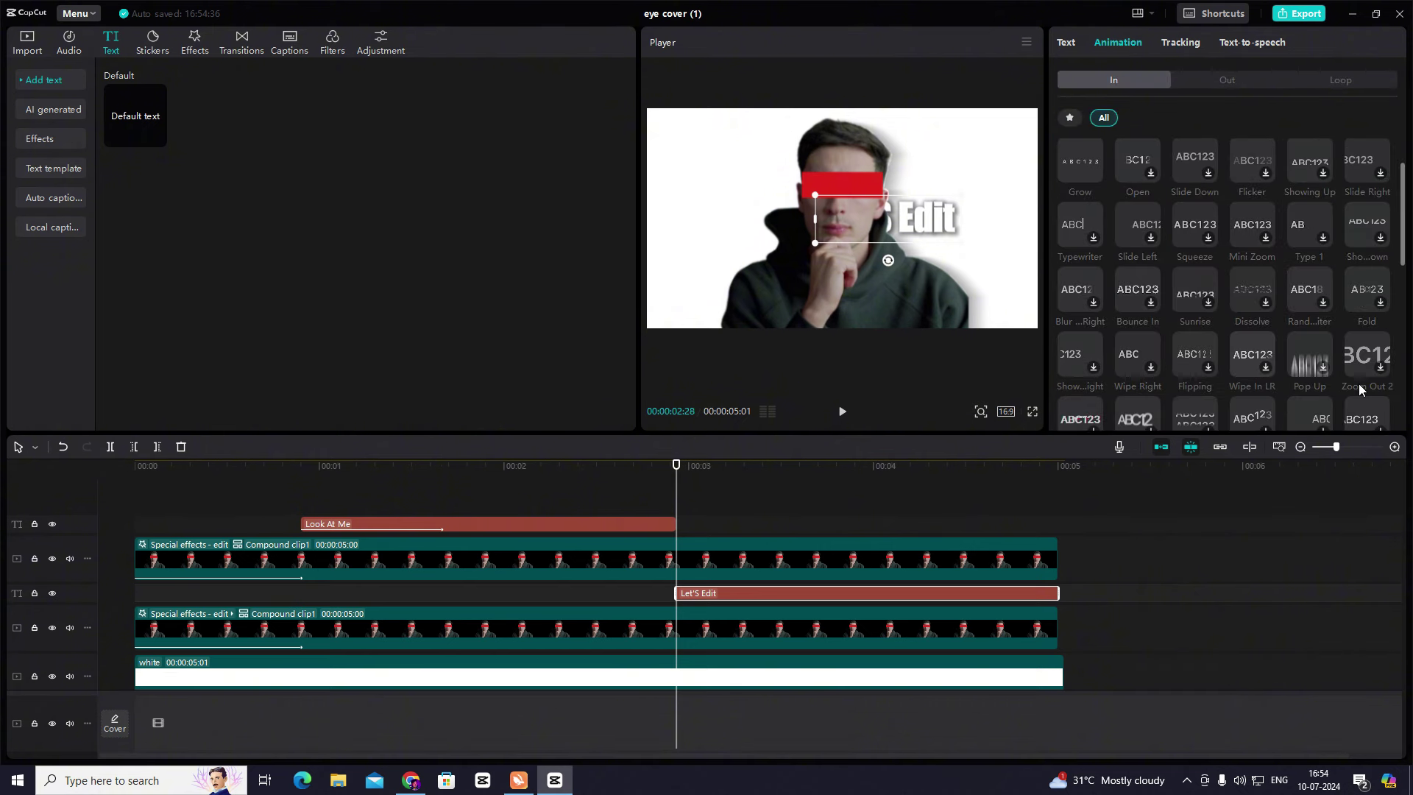
{"action": "scroll", "coordinate": [1361, 360], "scroll_direction": "down", "scroll_amount": 3}
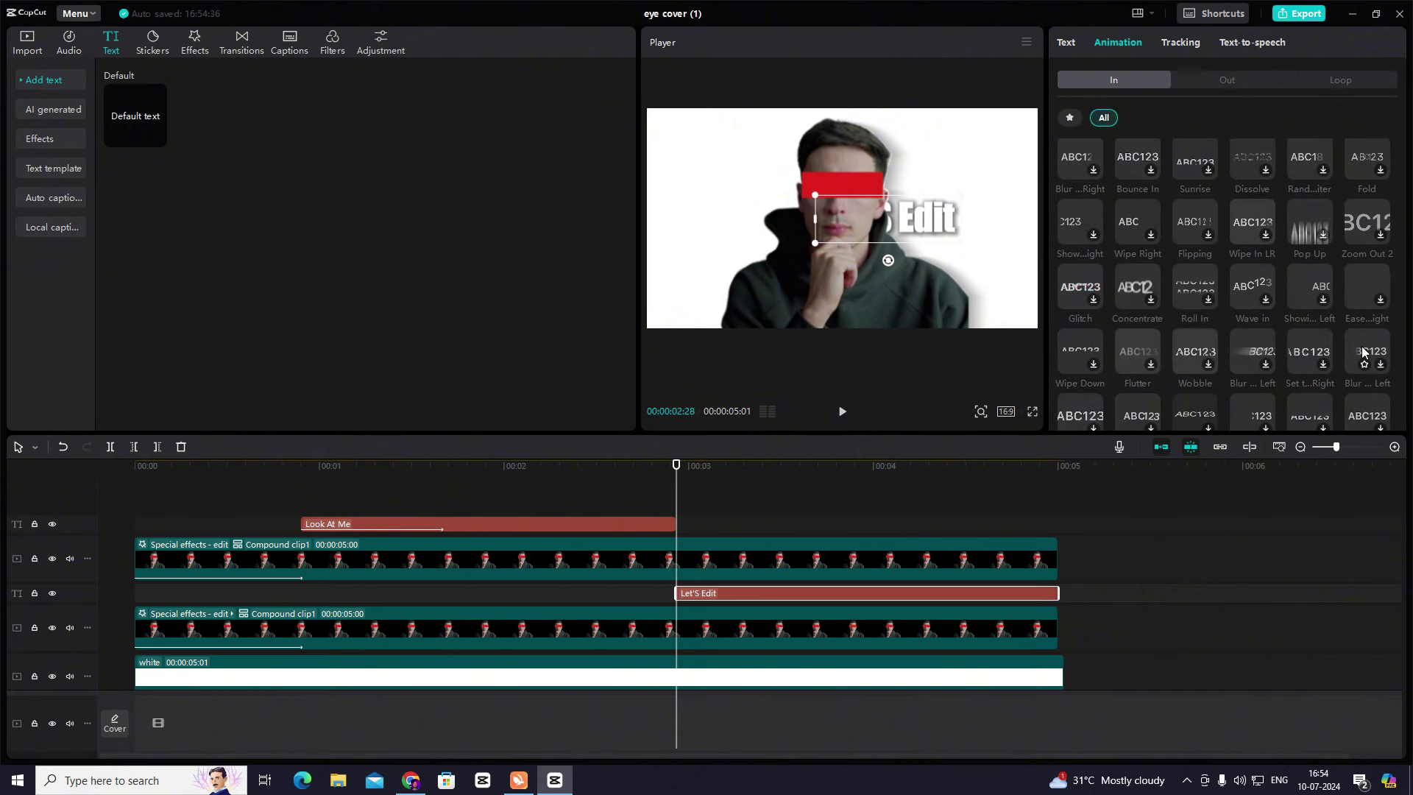
{"action": "left_click", "coordinate": [1362, 346]}
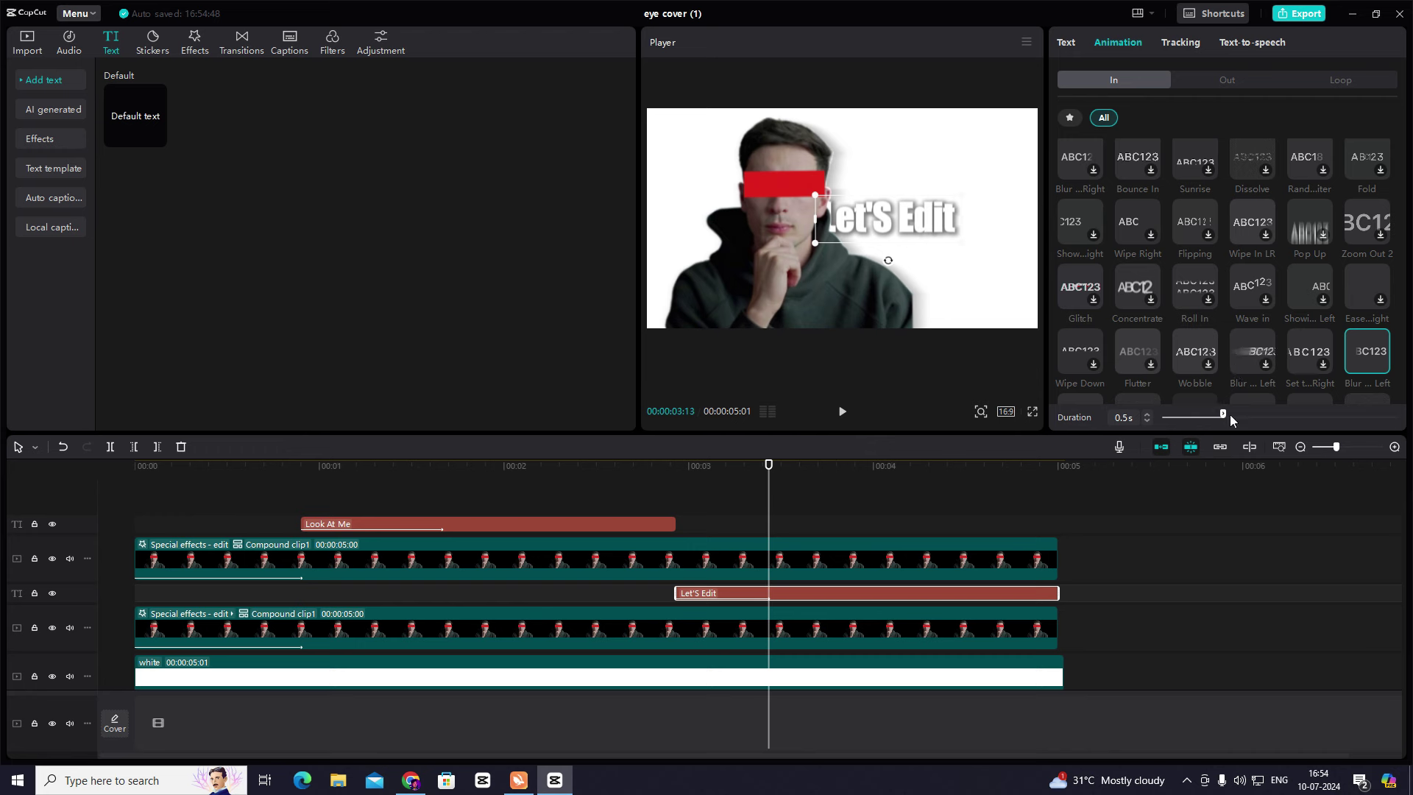
{"action": "left_click", "coordinate": [1269, 417]}
{"action": "left_click", "coordinate": [1313, 416]}
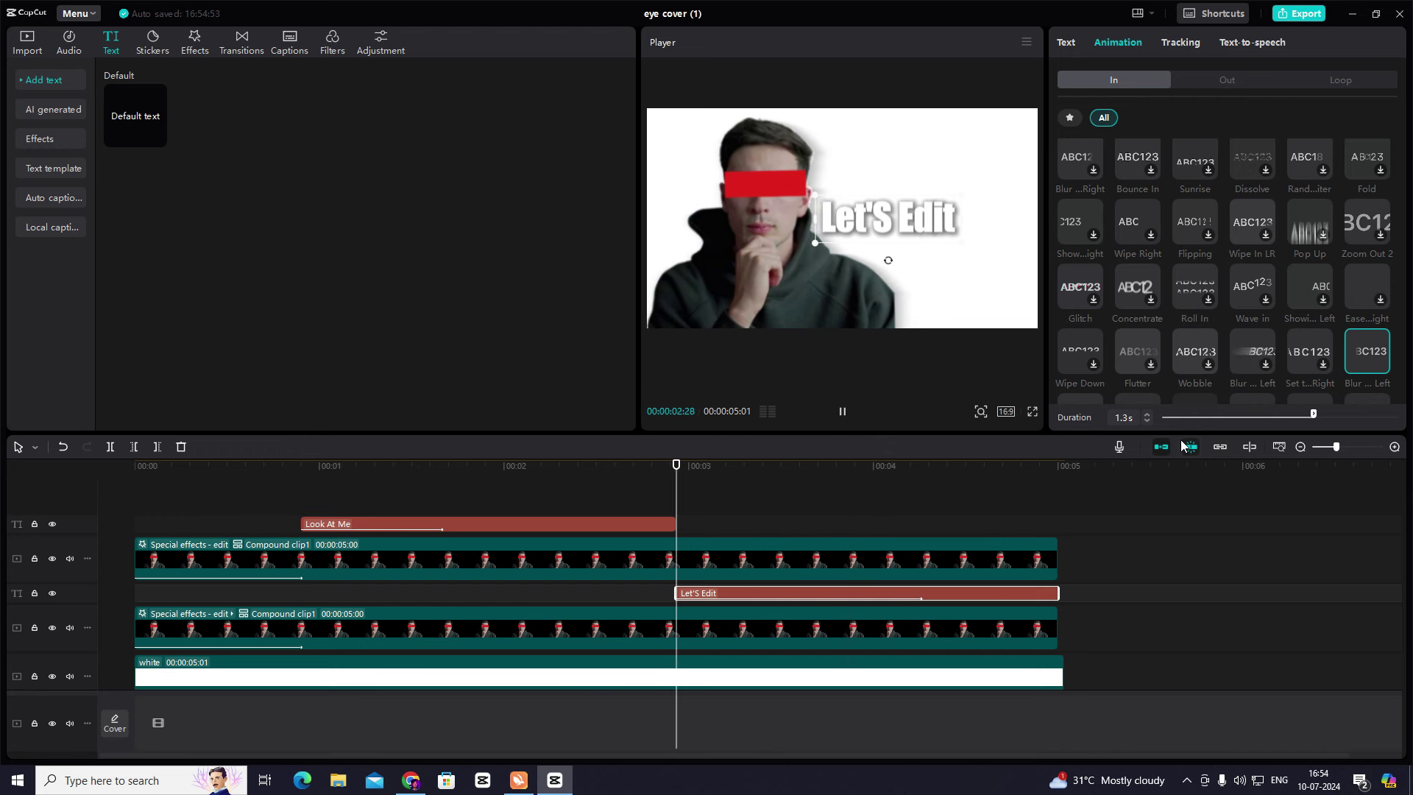
- Play back the whole sequence from the start to check both text animations and the portrait's movement
{"action": "left_click", "coordinate": [708, 501]}
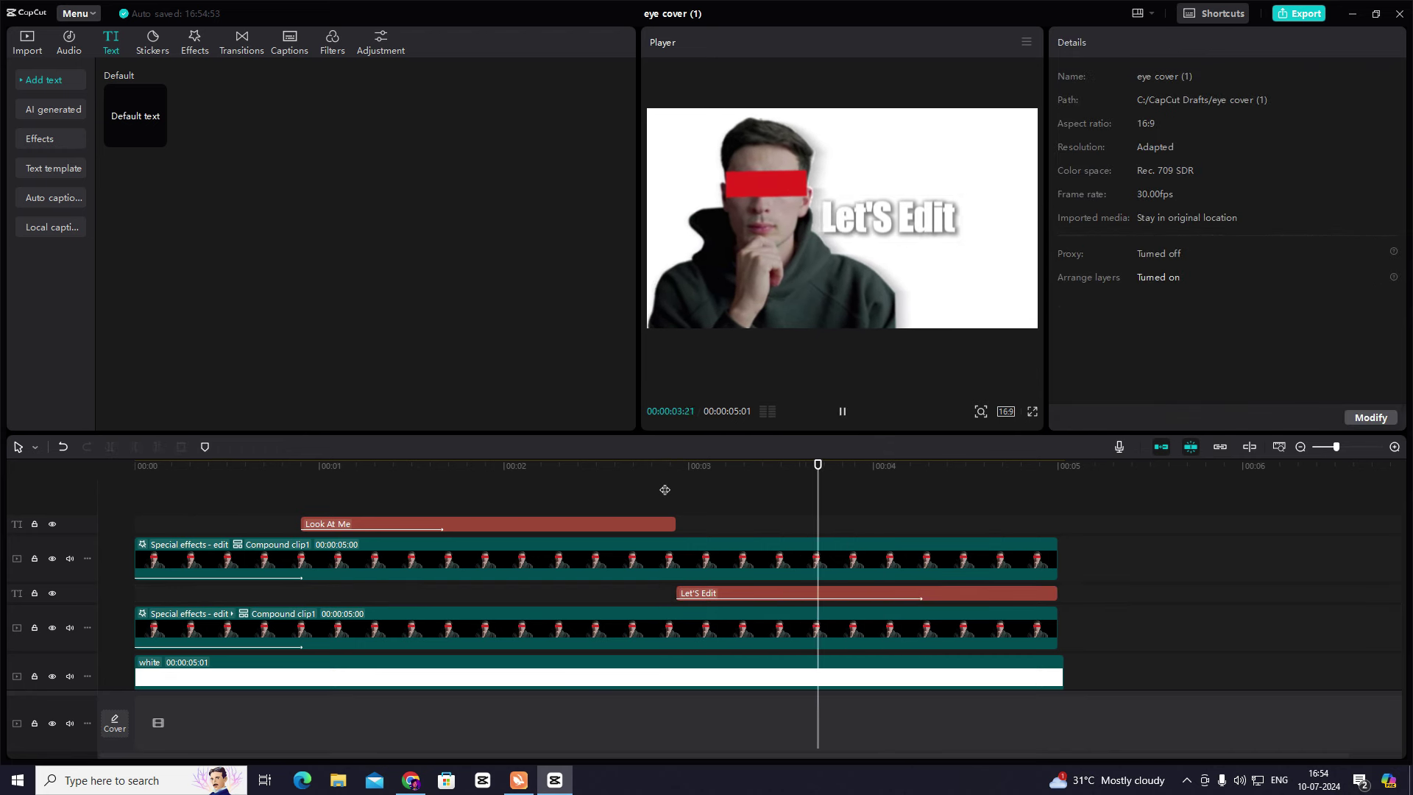
{"action": "left_click_drag", "start_coordinate": [638, 489], "coordinate": [134, 490]}
{"action": "key", "text": "space"}
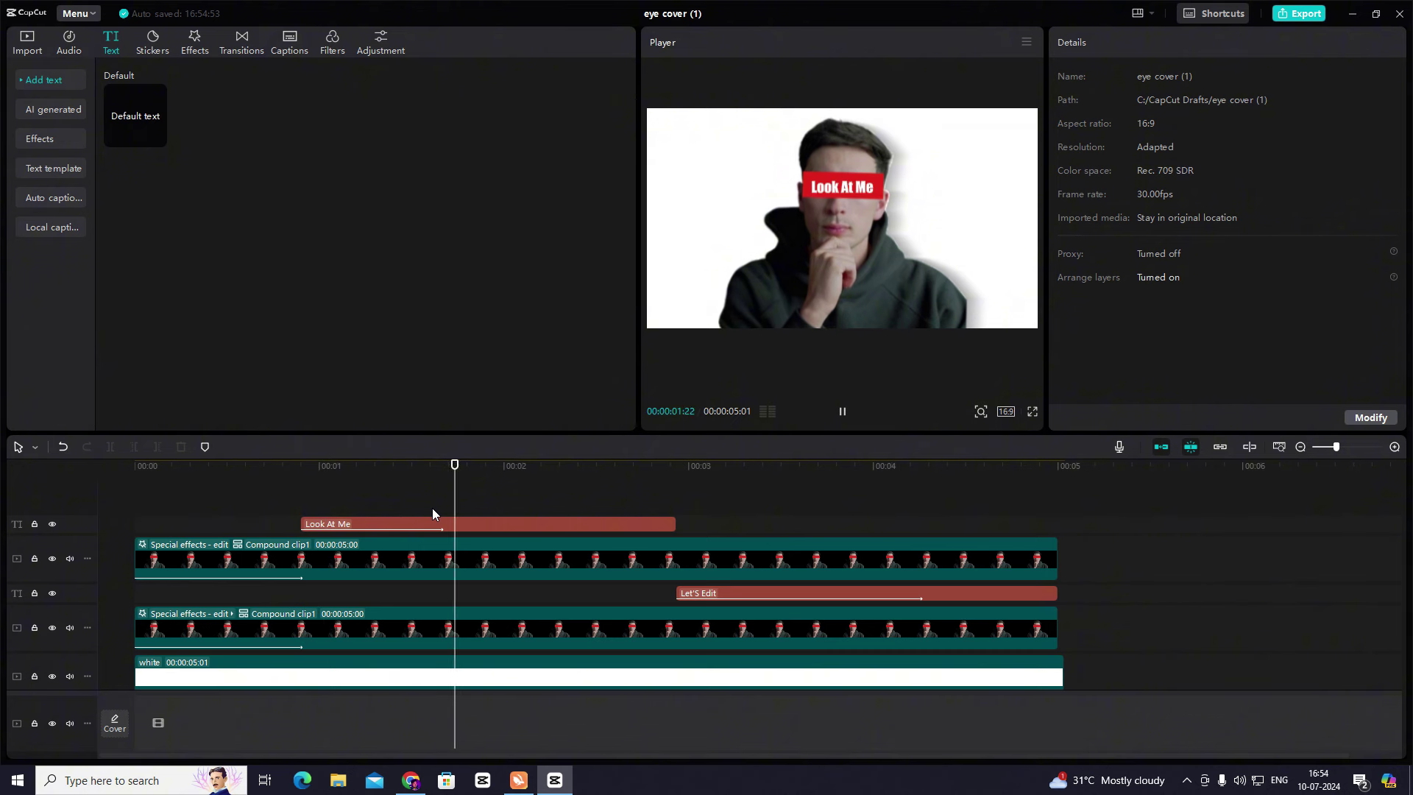
{"action": "key", "text": "space"}
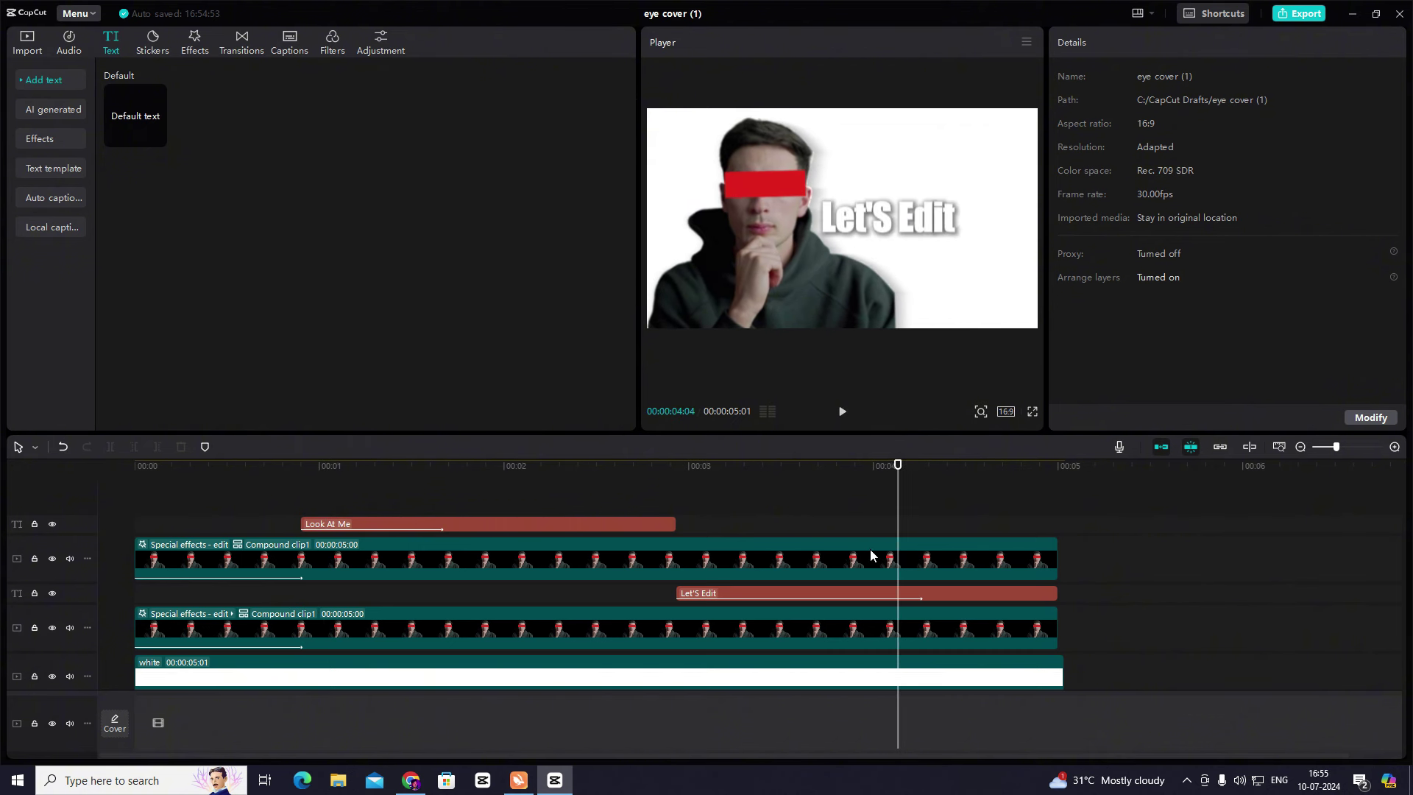